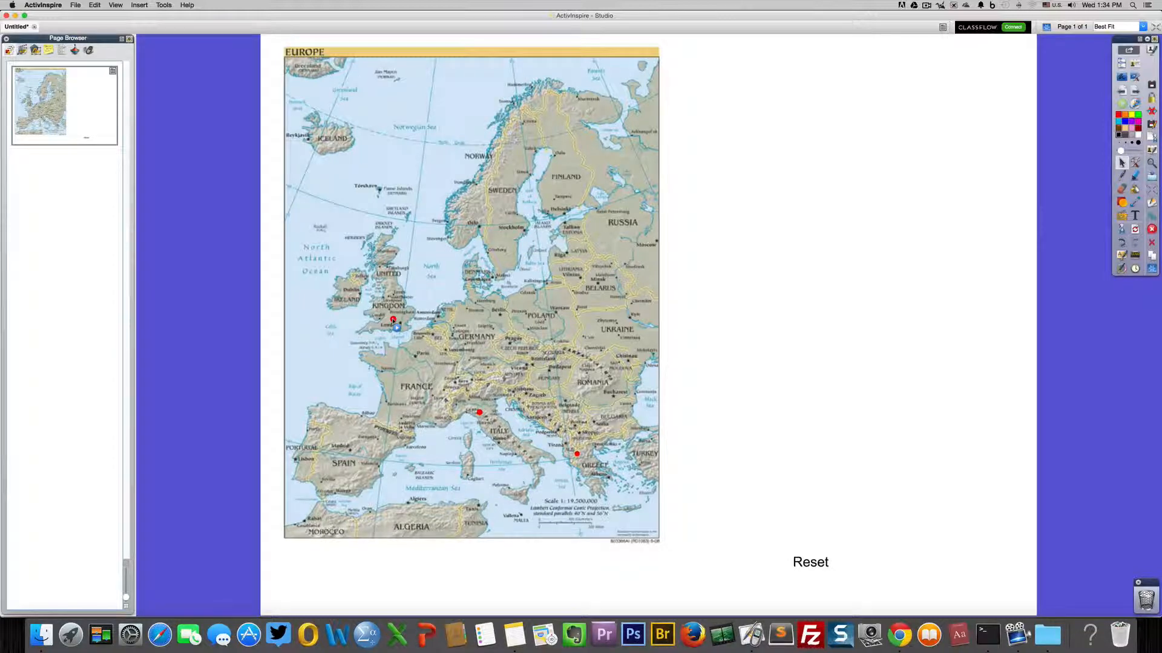
- Test the red markers for the United Kingdom, Italy and Greece on the finished map, then reset the landmark pictures
{"action": "left_click", "coordinate": [393, 320]}
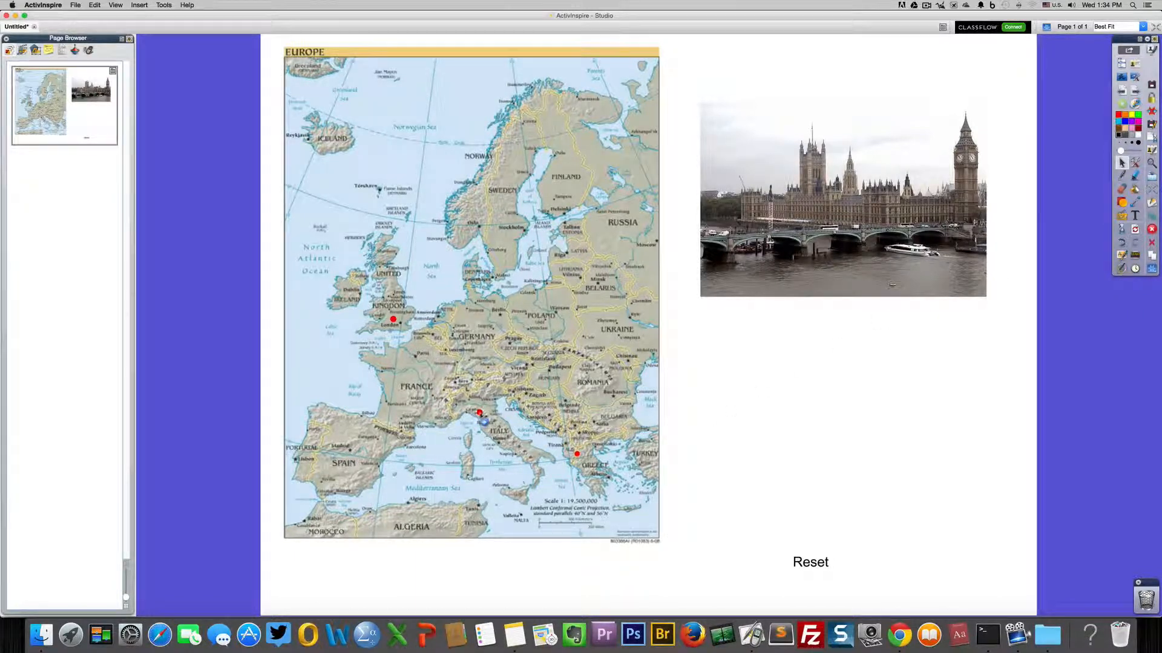
{"action": "left_click", "coordinate": [480, 414]}
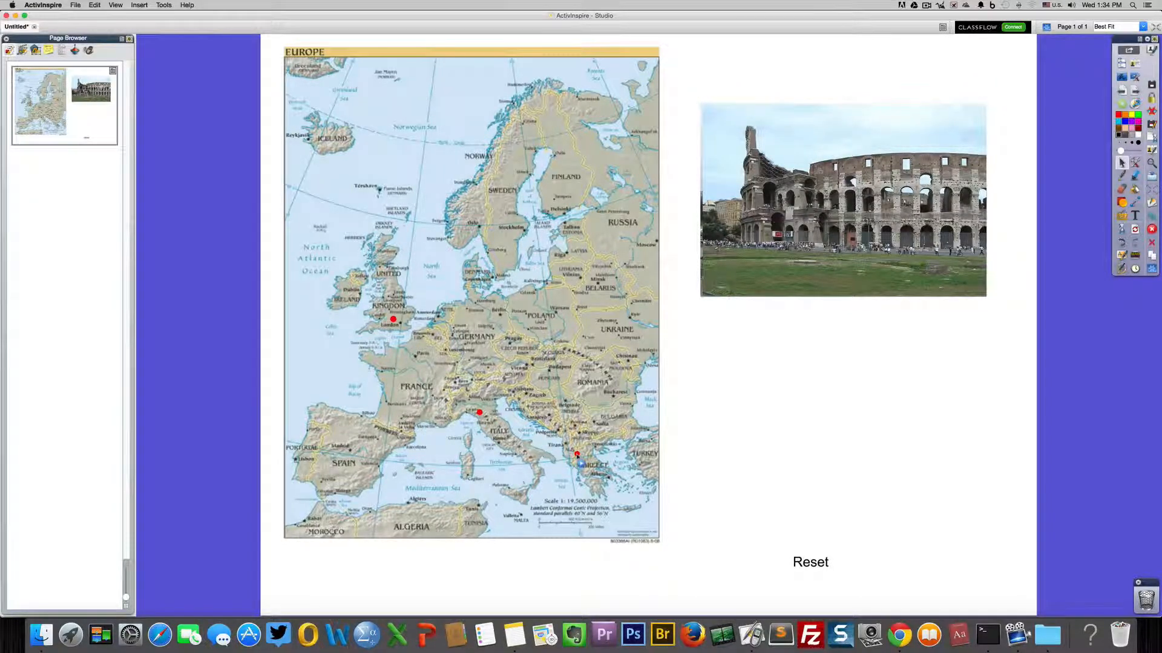
{"action": "left_click", "coordinate": [579, 460]}
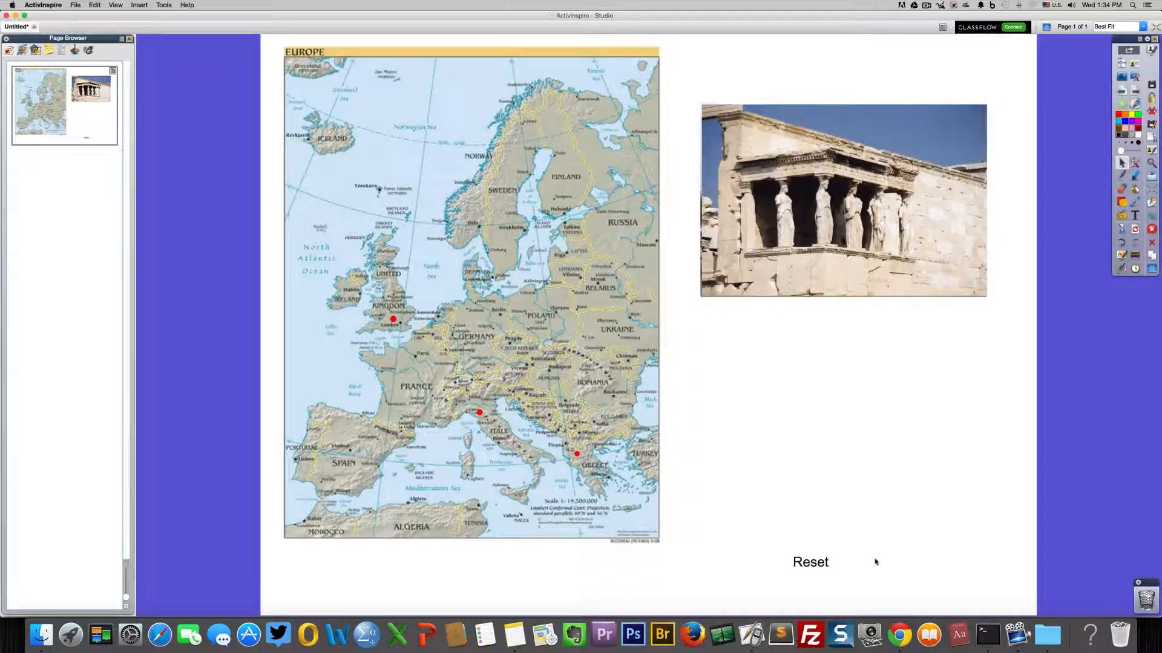
{"action": "left_click", "coordinate": [816, 573]}
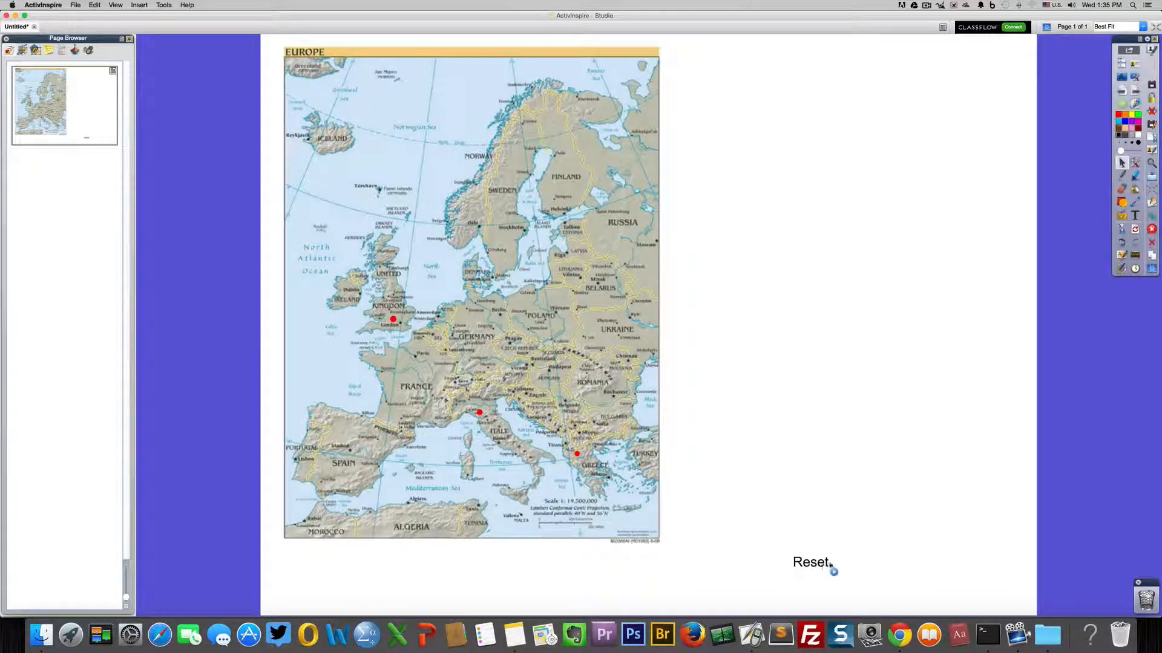
- Create a new flipchart and open the Europe folder of the Geography maps in the resource library
{"action": "left_click", "coordinate": [75, 5]}
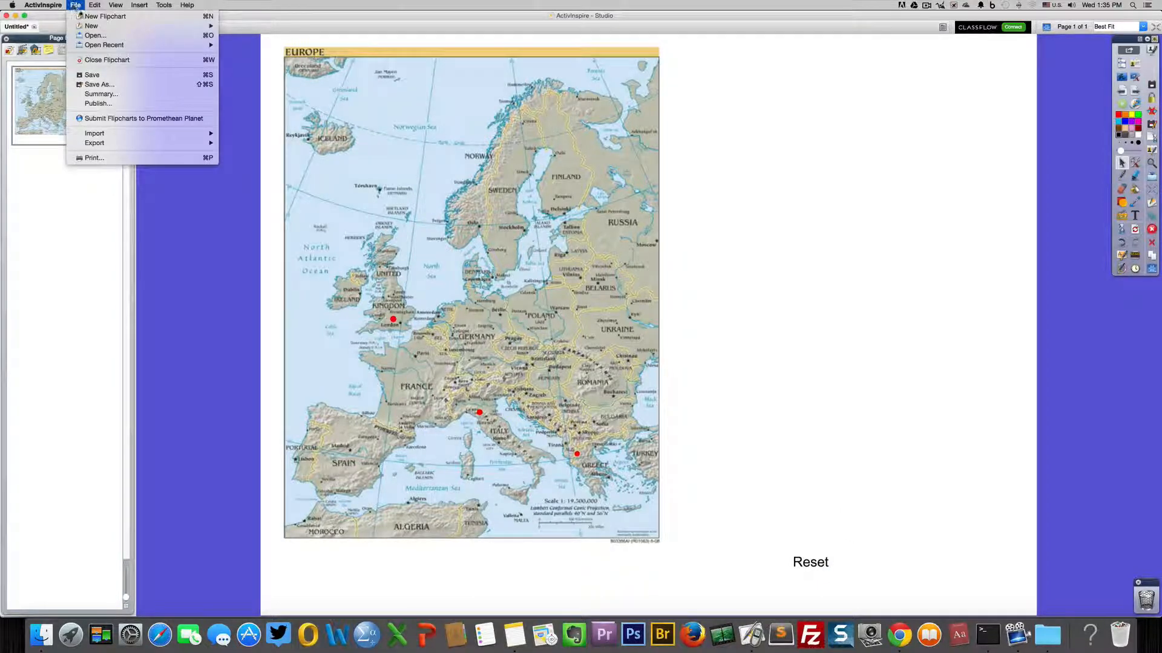
{"action": "left_click", "coordinate": [103, 19]}
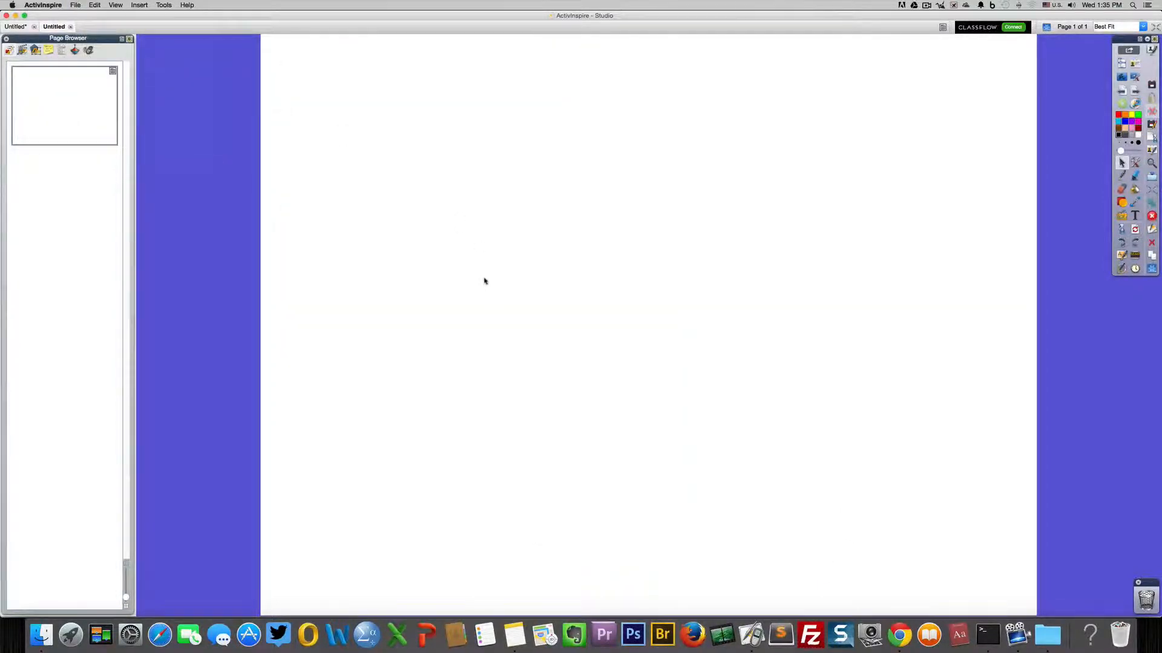
{"action": "left_click", "coordinate": [23, 51]}
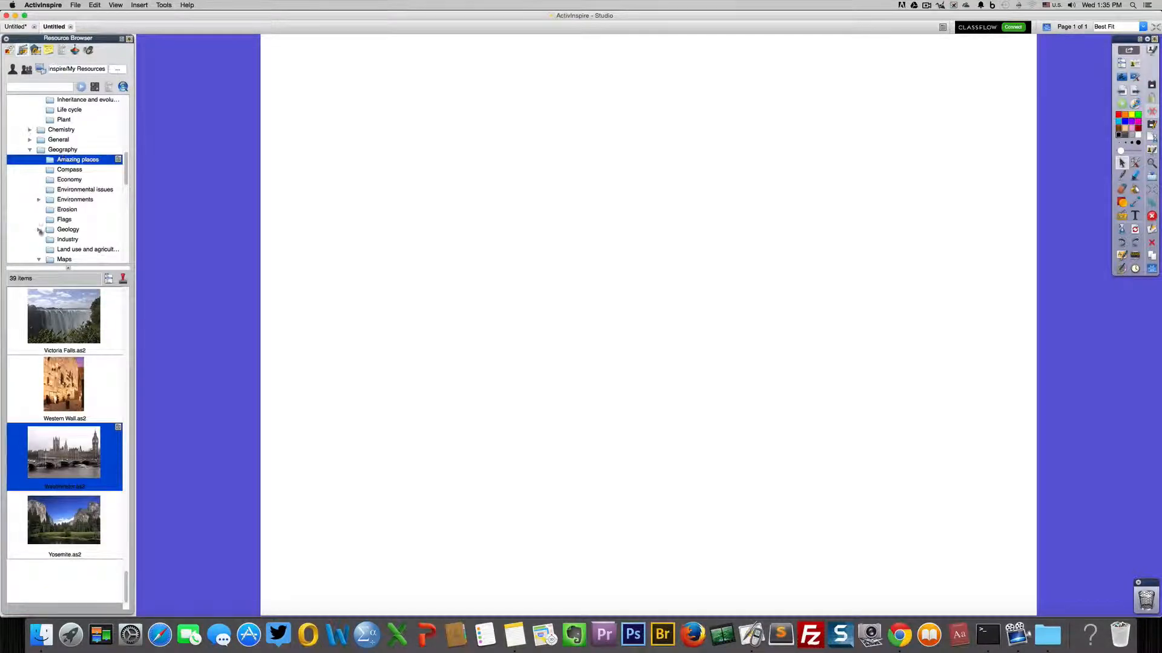
{"action": "scroll", "coordinate": [58, 231], "scroll_direction": "down", "scroll_amount": 2}
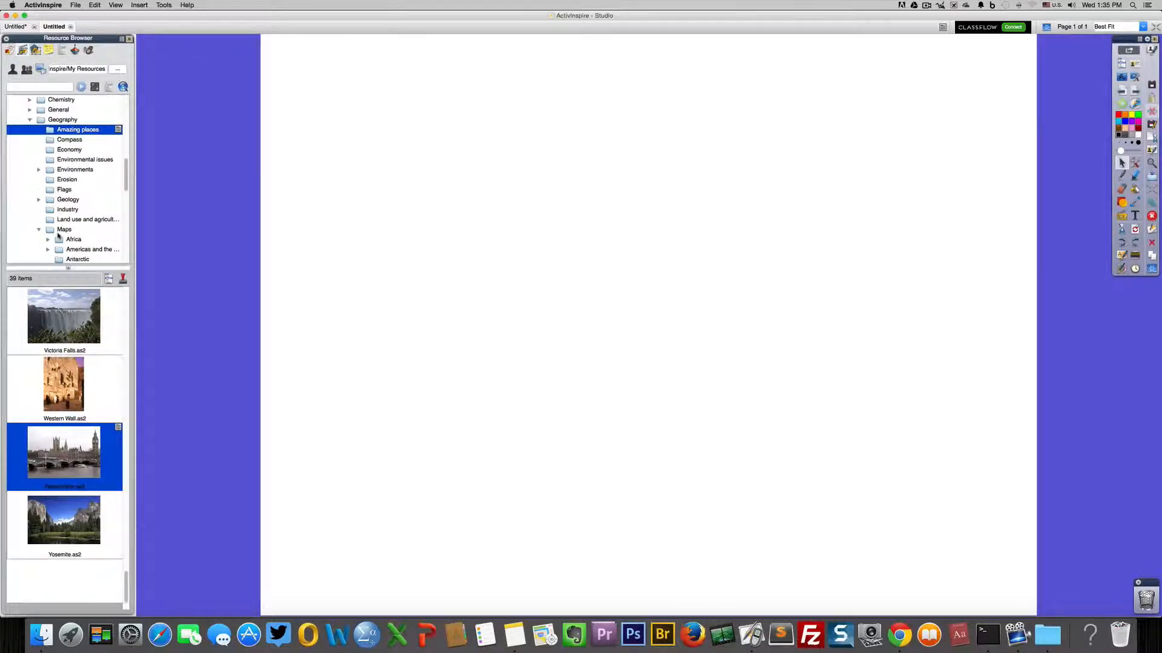
{"action": "scroll", "coordinate": [58, 236], "scroll_direction": "down", "scroll_amount": 8}
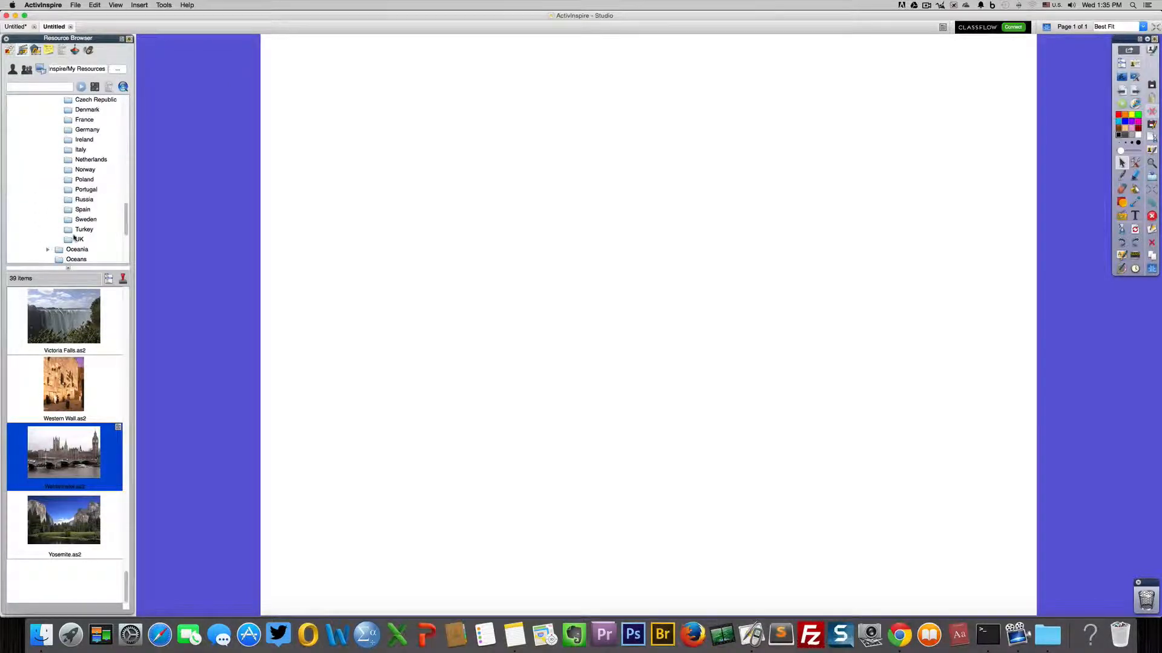
{"action": "scroll", "coordinate": [74, 238], "scroll_direction": "up", "scroll_amount": 5}
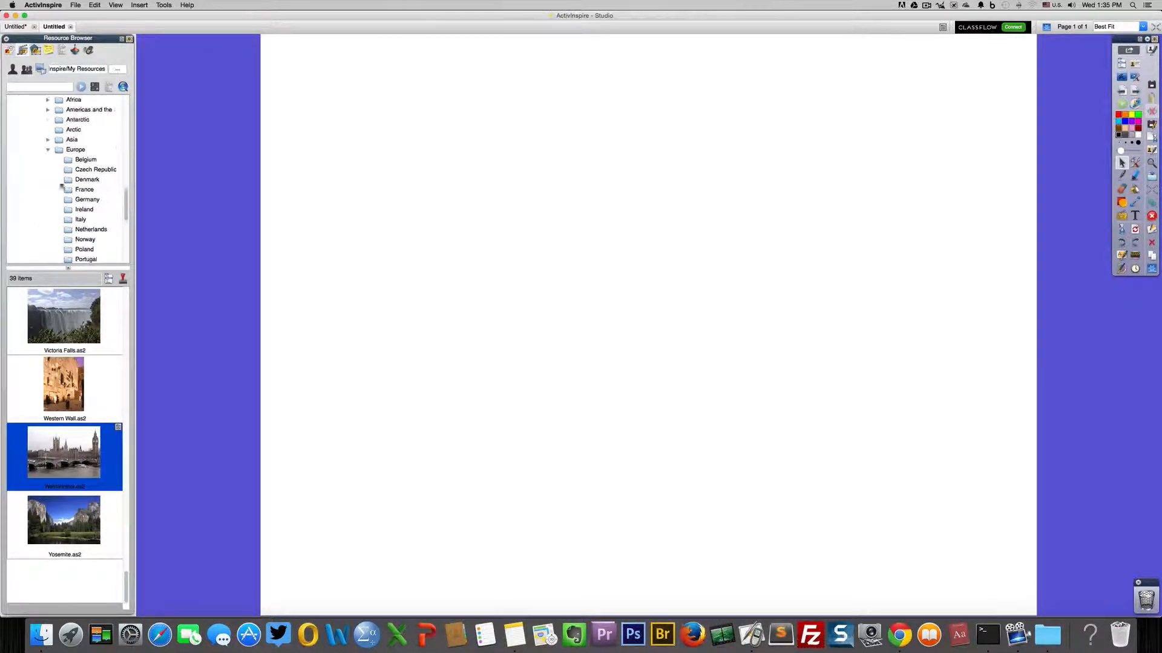
{"action": "left_click", "coordinate": [62, 161]}
- Place the Europe relief map on the blank page and enlarge it to nearly the page's full height
{"action": "scroll", "coordinate": [64, 514], "scroll_direction": "down", "scroll_amount": 1}
{"action": "left_click", "coordinate": [62, 513]}
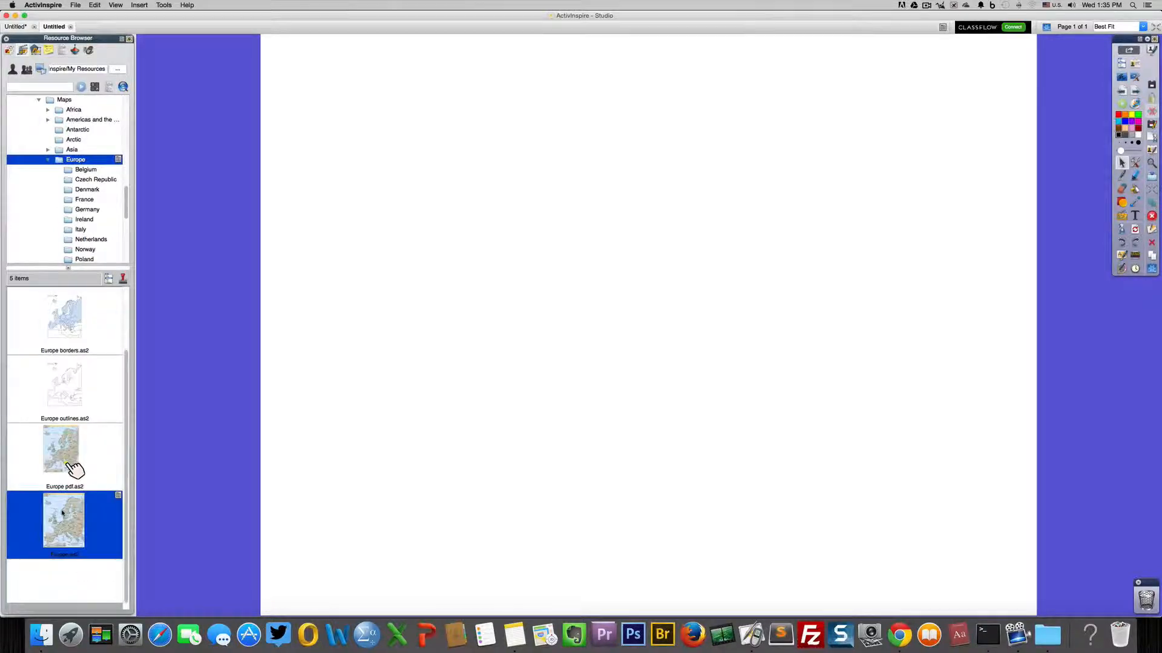
{"action": "left_click_drag", "start_coordinate": [69, 513], "coordinate": [470, 303]}
{"action": "left_click_drag", "start_coordinate": [658, 555], "coordinate": [689, 595]}
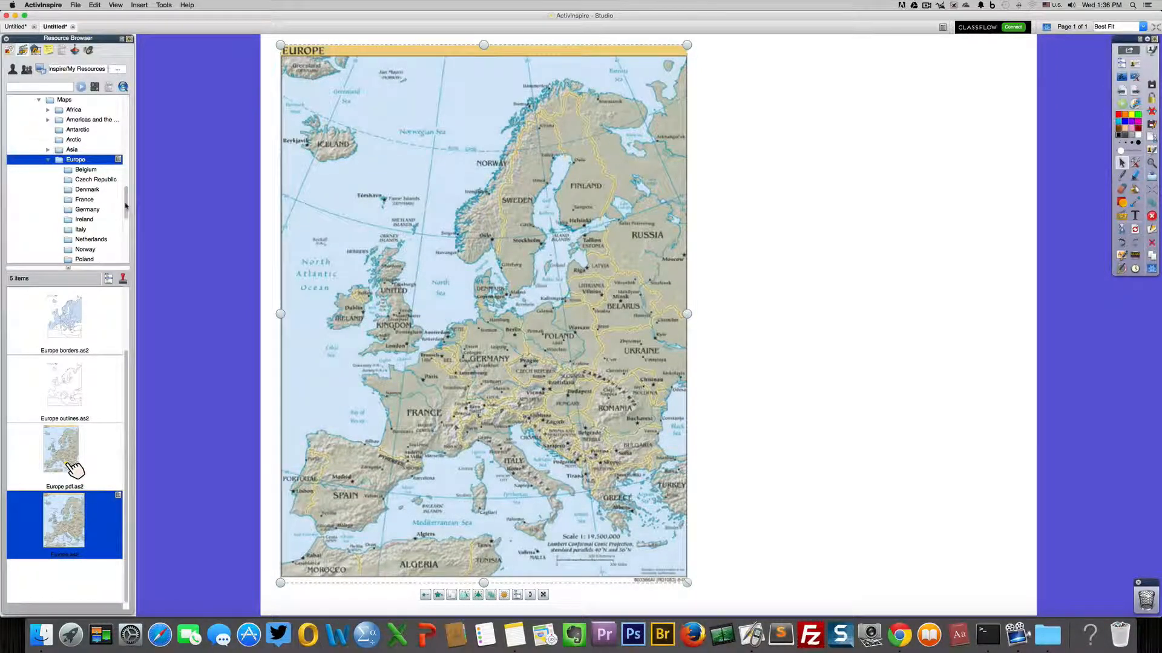
- Add the Acropolis picture from the Geography resources' Amazing places folder and shrink it to fit beside the map
{"action": "left_click", "coordinate": [49, 160]}
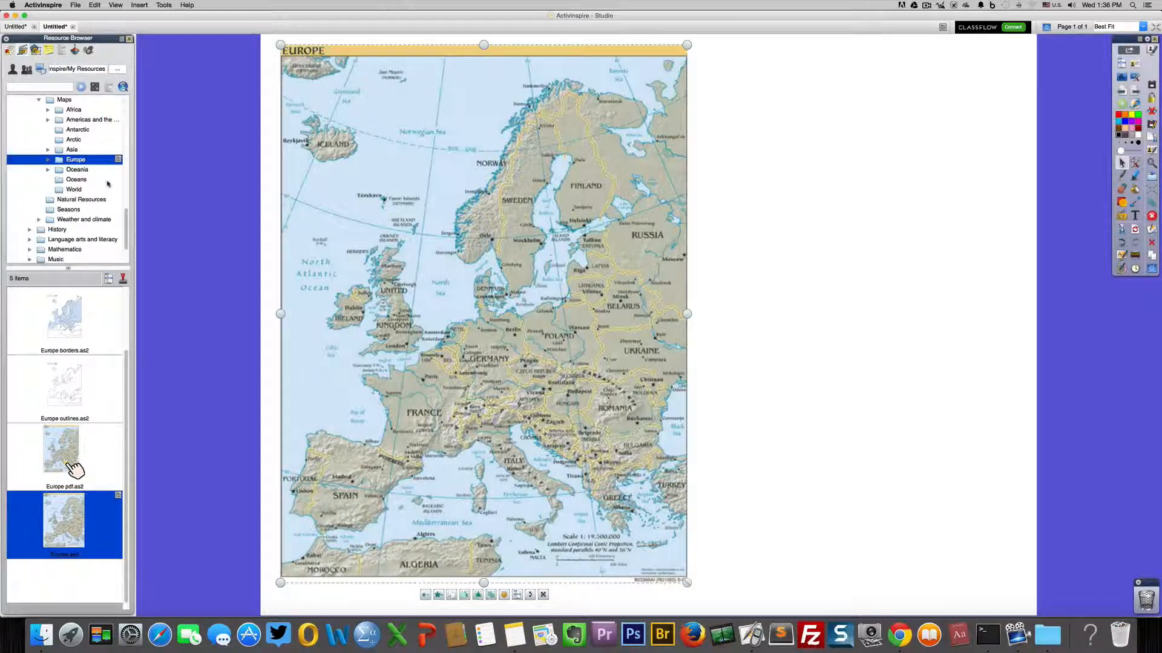
{"action": "scroll", "coordinate": [126, 225], "scroll_direction": "up", "scroll_amount": 5}
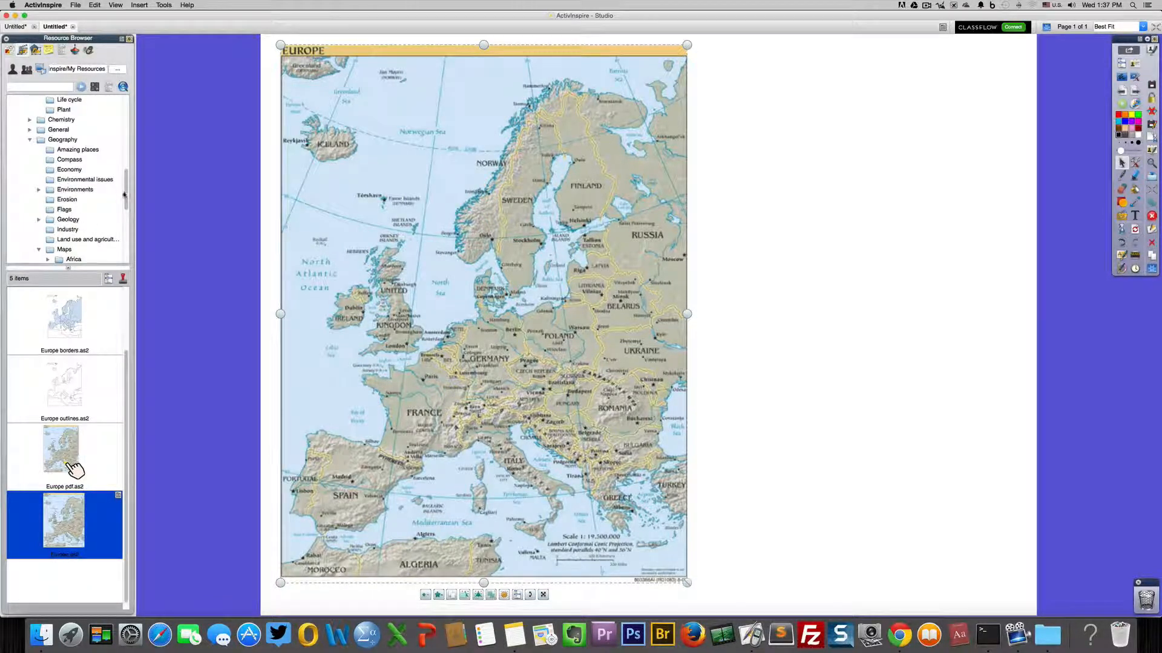
{"action": "left_click_drag", "start_coordinate": [124, 195], "coordinate": [124, 200]}
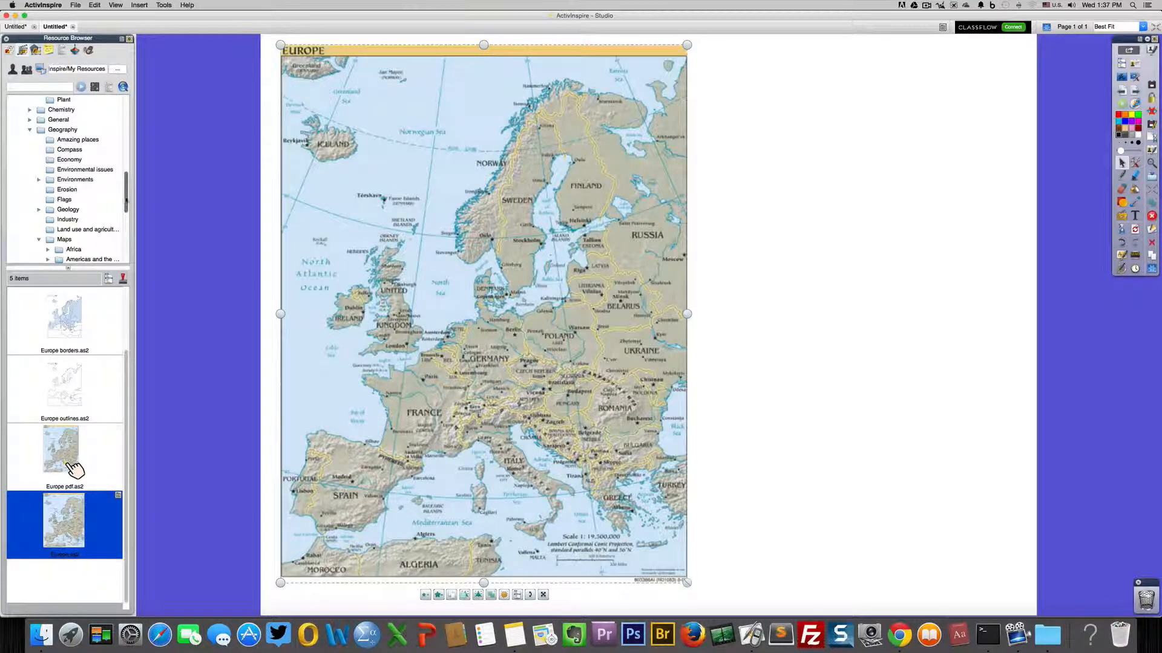
{"action": "left_click", "coordinate": [54, 150]}
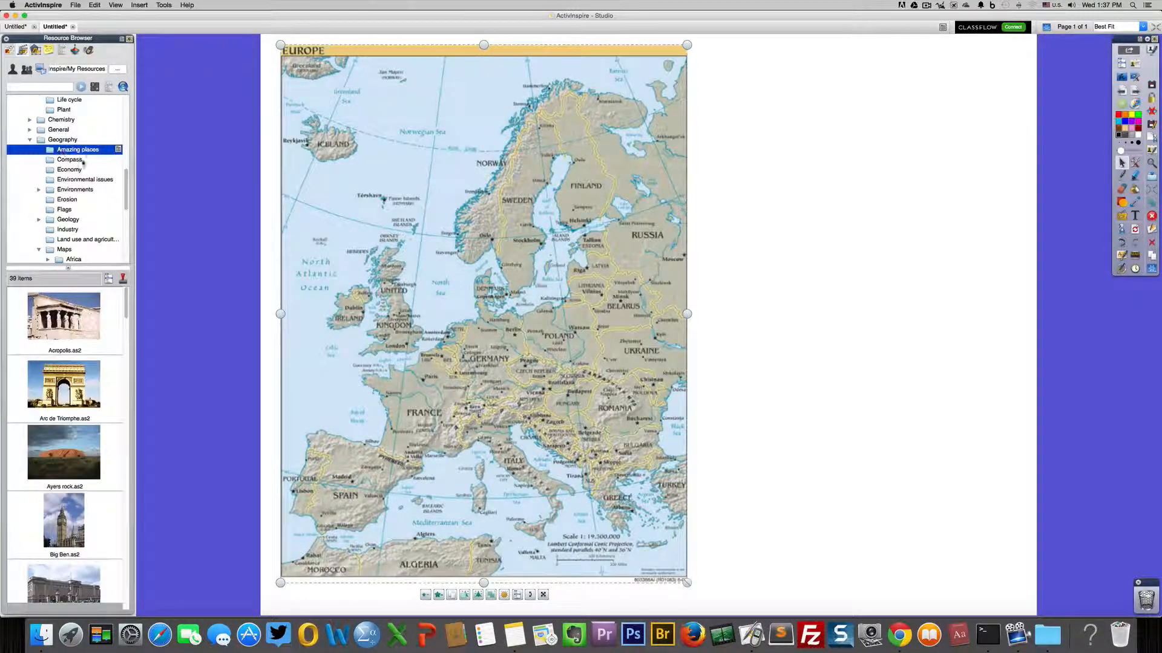
{"action": "left_click_drag", "start_coordinate": [44, 327], "coordinate": [184, 321]}
{"action": "left_click_drag", "start_coordinate": [620, 288], "coordinate": [720, 267]}
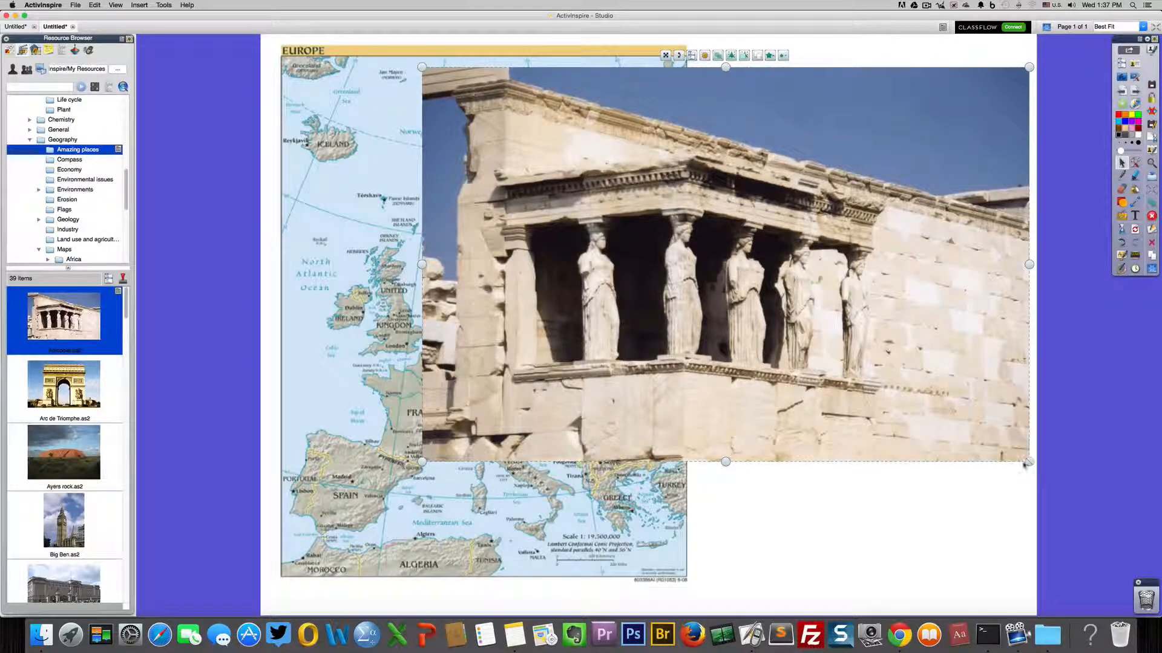
{"action": "left_click_drag", "start_coordinate": [1029, 461], "coordinate": [702, 270]}
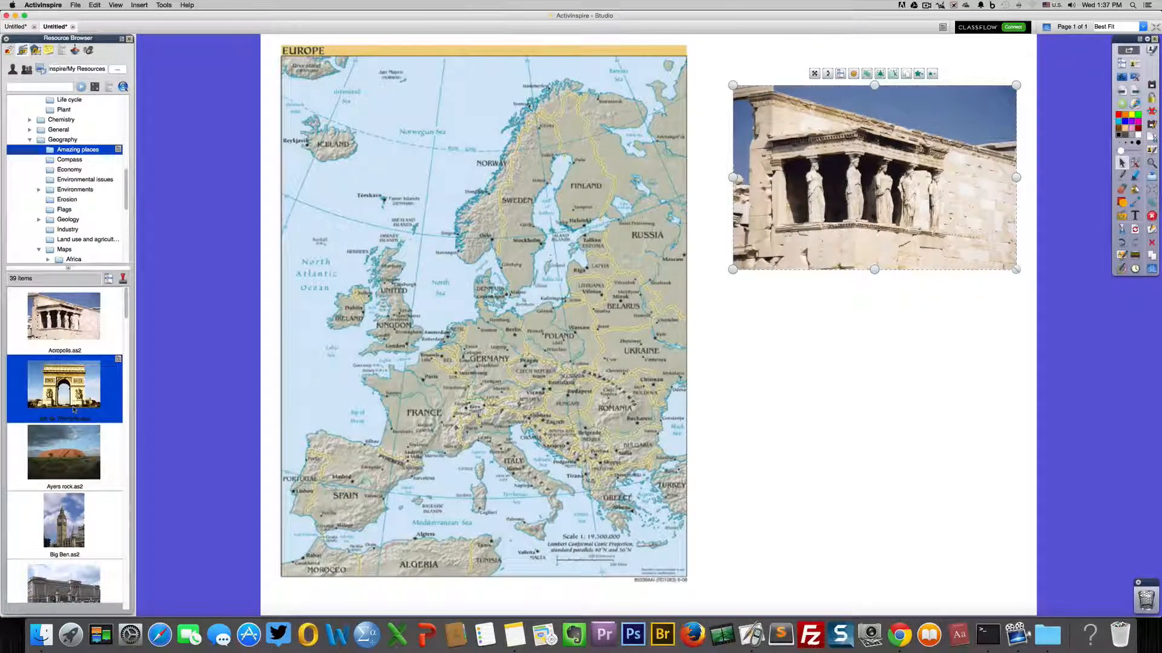
- Add the Colosseum picture, scaled down to roughly the Acropolis picture's size and placed on top of it
{"action": "scroll", "coordinate": [65, 397], "scroll_direction": "down", "scroll_amount": 5}
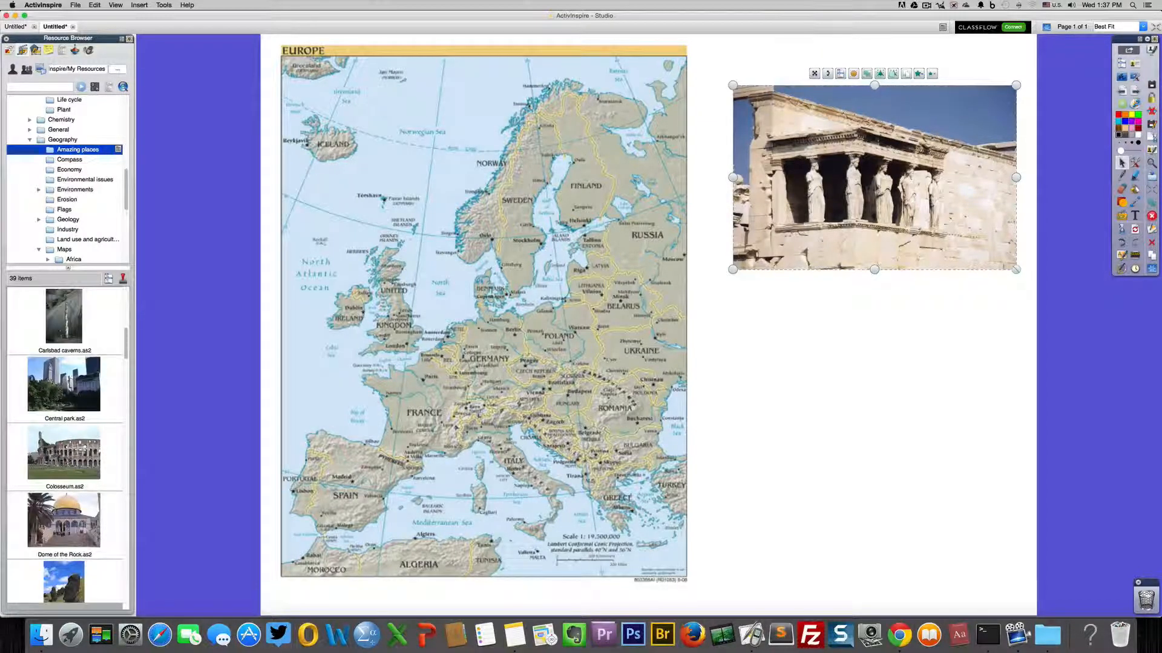
{"action": "left_click_drag", "start_coordinate": [63, 460], "coordinate": [666, 301]}
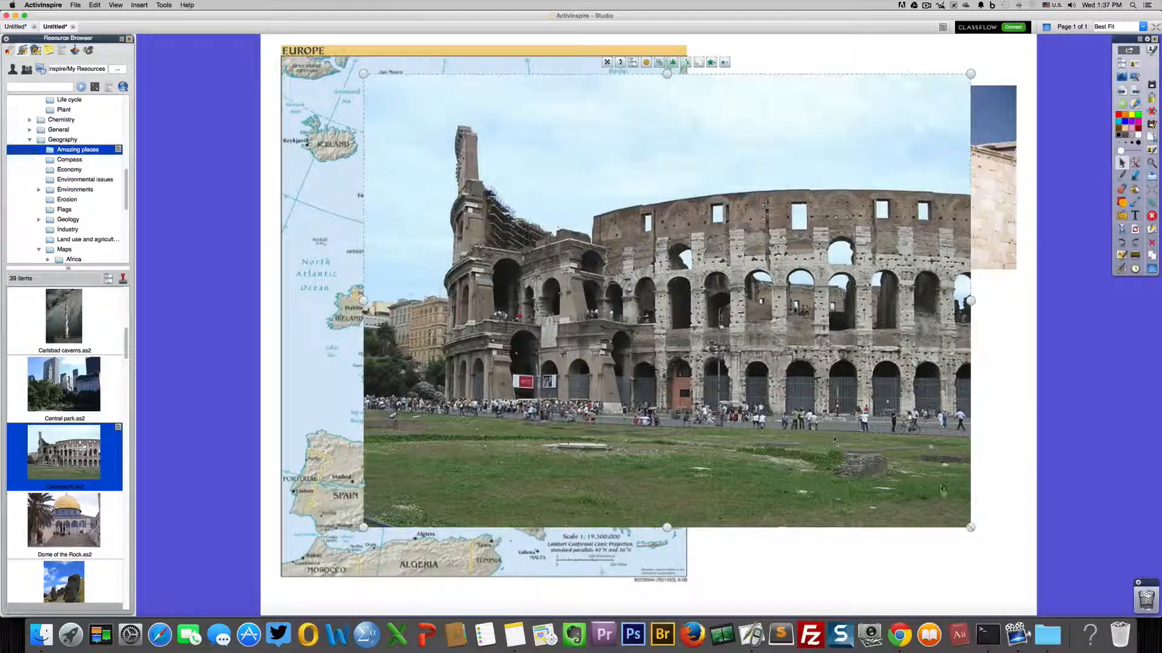
{"action": "left_click_drag", "start_coordinate": [971, 527], "coordinate": [603, 252]}
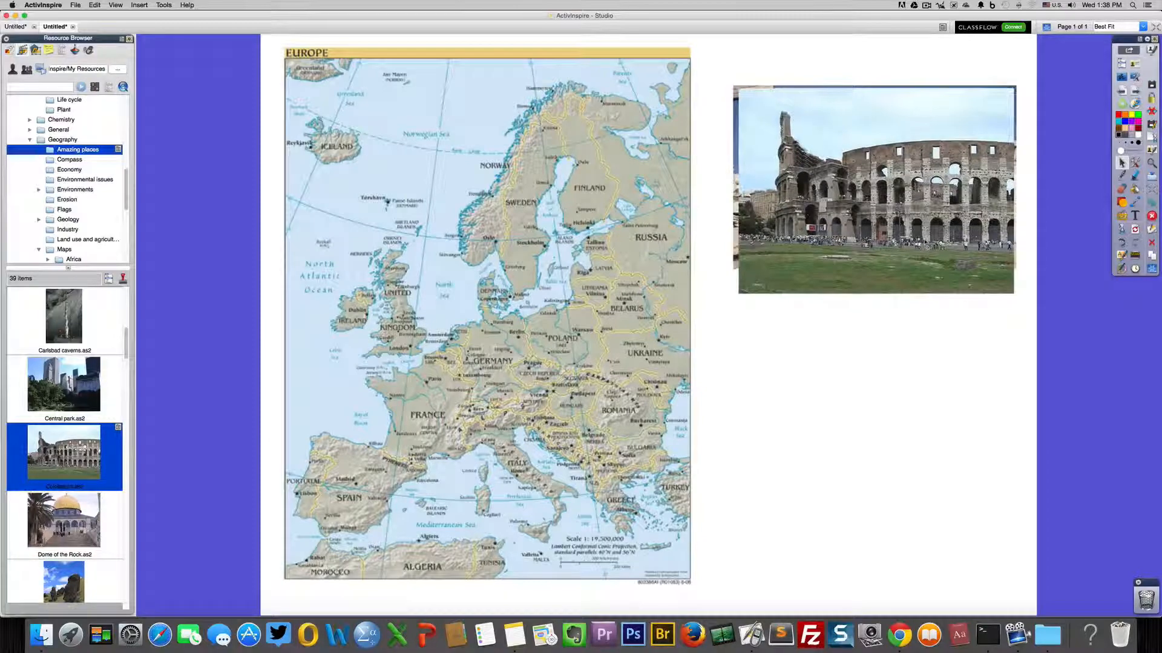
- Make the Colosseum picture translucent and match its position, width and height to the Acropolis picture beneath it
{"action": "left_click", "coordinate": [918, 241]}
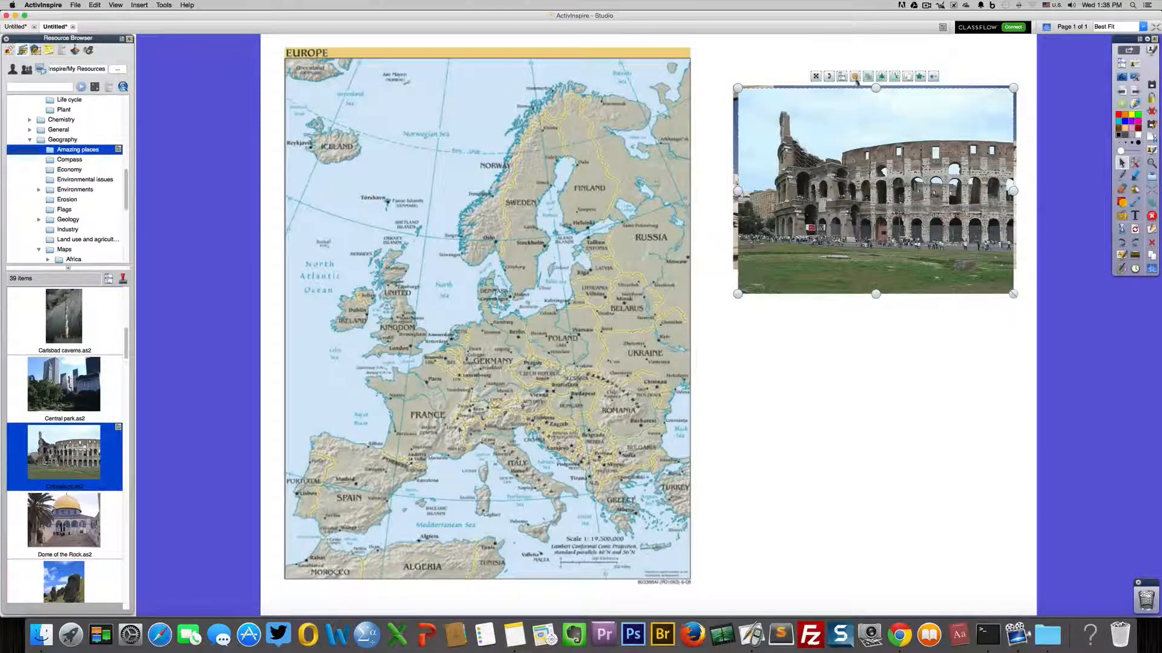
{"action": "left_click_drag", "start_coordinate": [855, 78], "coordinate": [830, 78]}
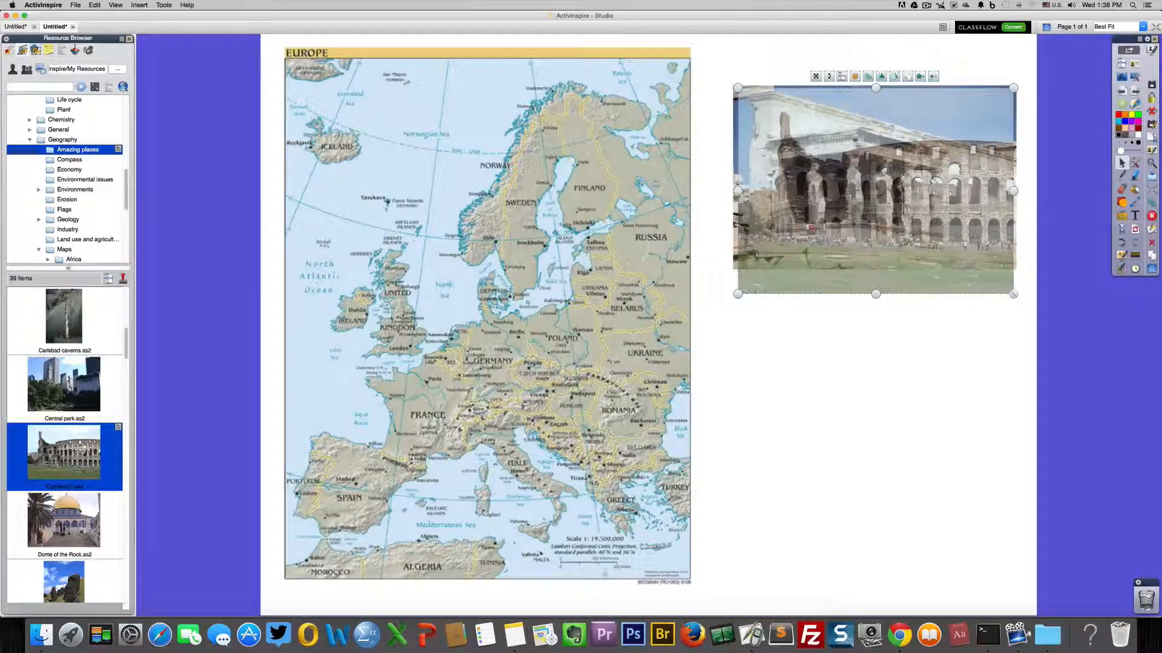
{"action": "left_click_drag", "start_coordinate": [855, 141], "coordinate": [851, 139]}
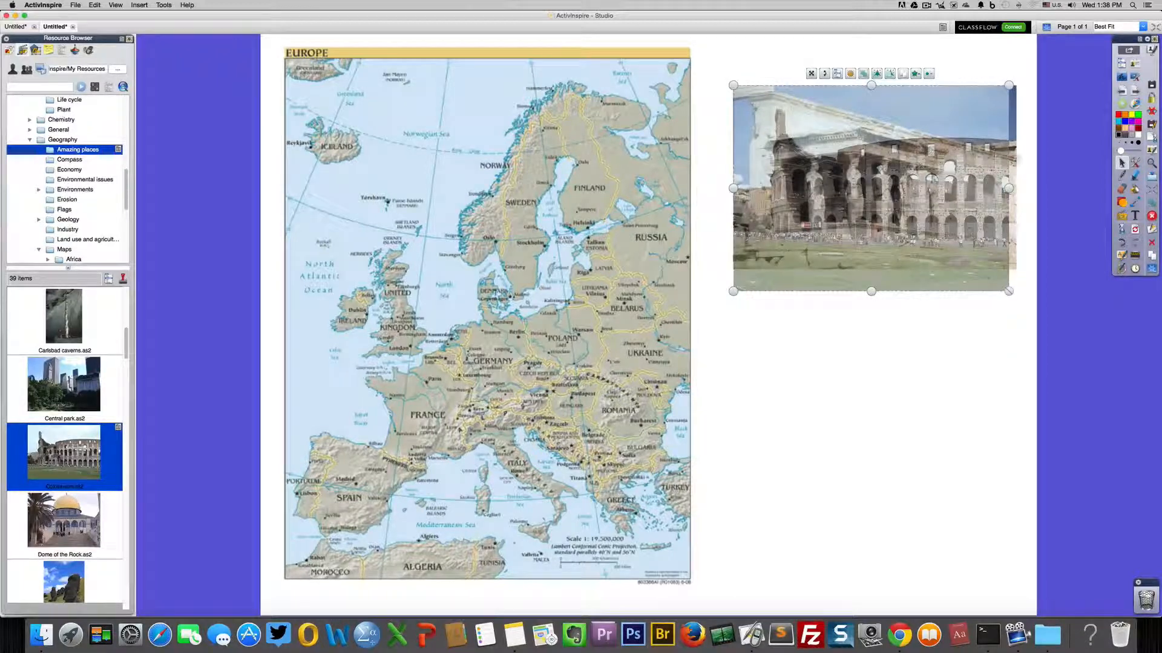
{"action": "left_click_drag", "start_coordinate": [1009, 188], "coordinate": [1015, 186]}
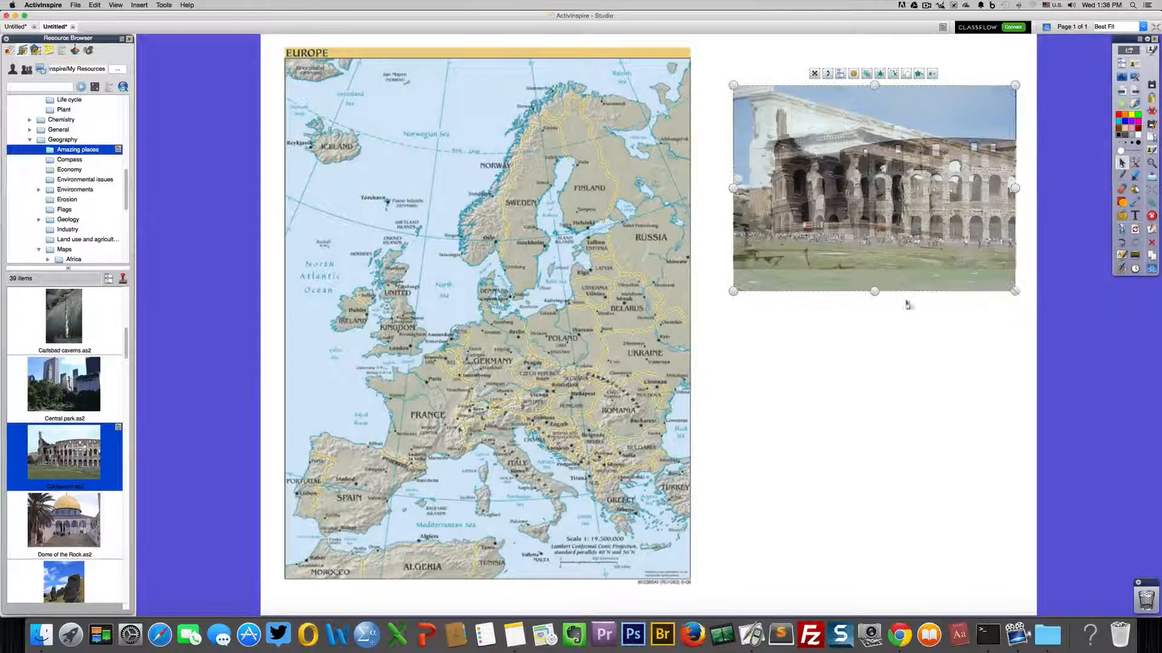
{"action": "left_click_drag", "start_coordinate": [873, 292], "coordinate": [868, 272]}
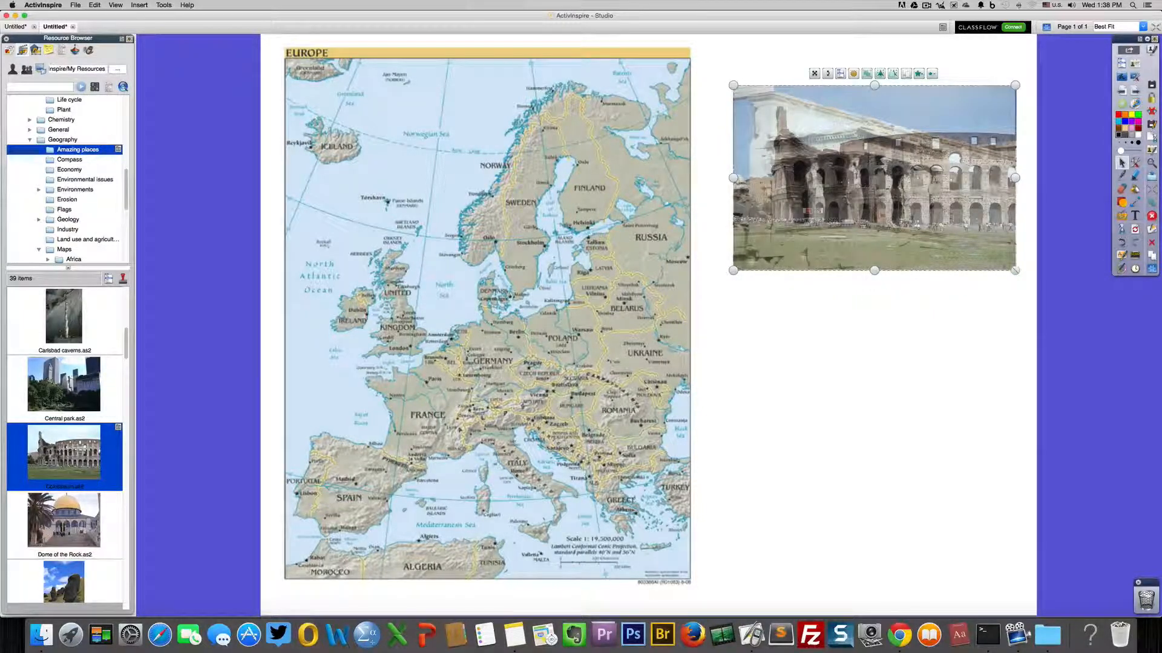
- Restore the Colosseum picture to full opacity and deselect it
{"action": "left_click", "coordinate": [854, 75]}
{"action": "left_click_drag", "start_coordinate": [854, 75], "coordinate": [881, 75]}
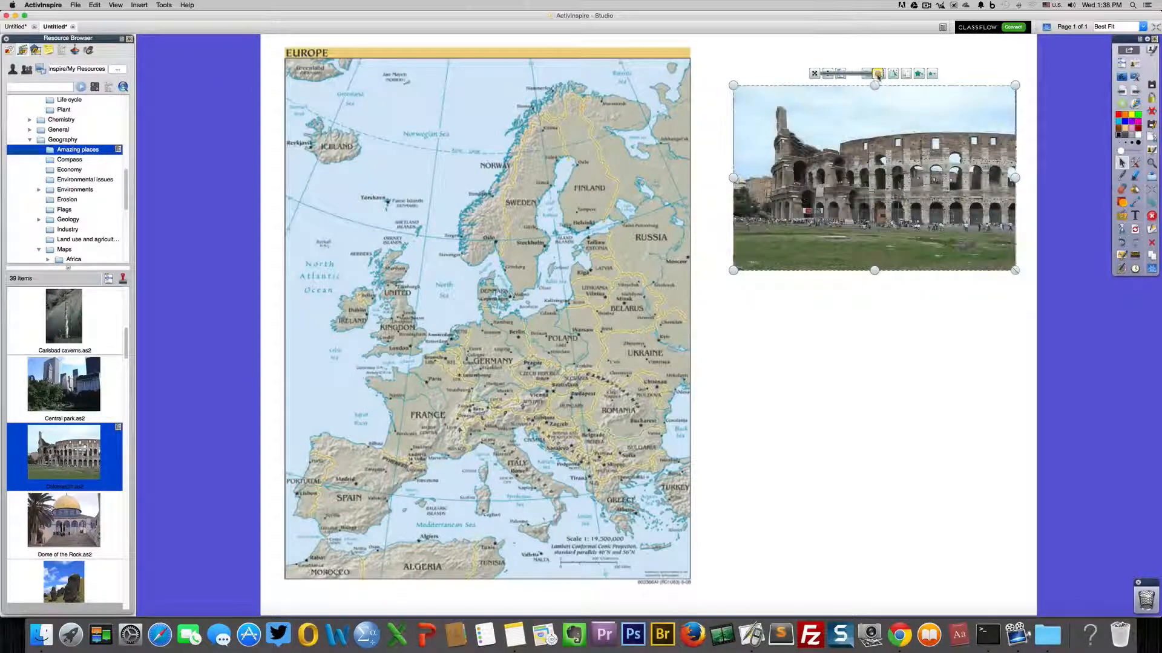
{"action": "left_click", "coordinate": [879, 339]}
- Add the Westminster picture from the Amazing places folder, scaled down and placed on top of the Colosseum picture
{"action": "scroll", "coordinate": [62, 515], "scroll_direction": "down", "scroll_amount": 5}
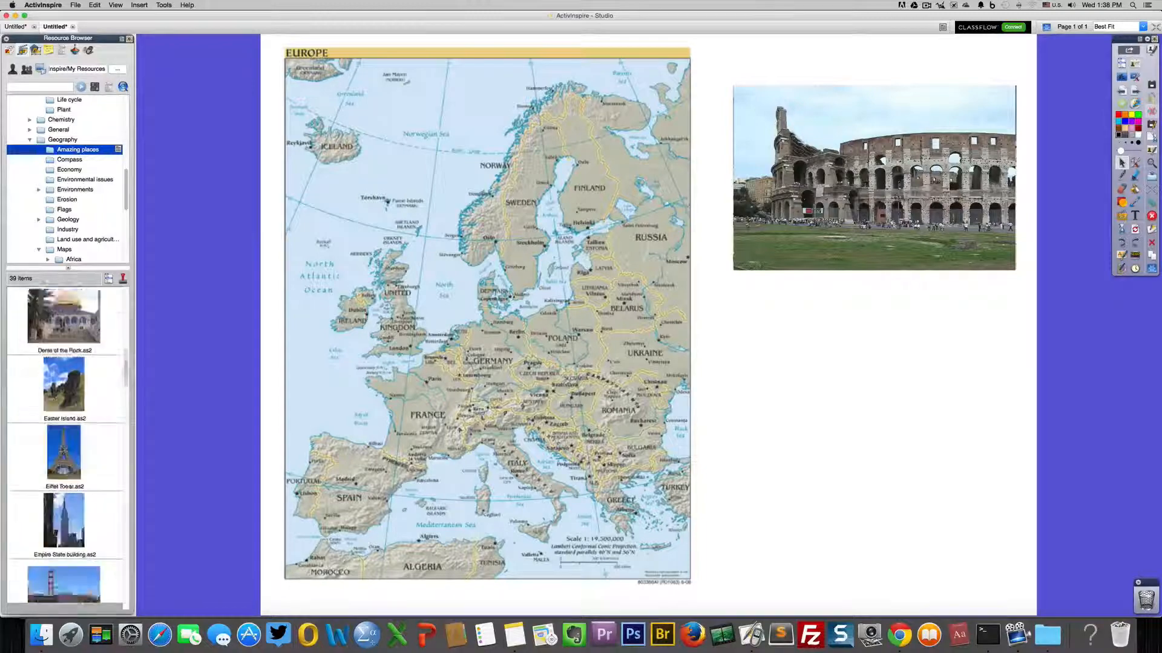
{"action": "scroll", "coordinate": [63, 517], "scroll_direction": "down", "scroll_amount": 5}
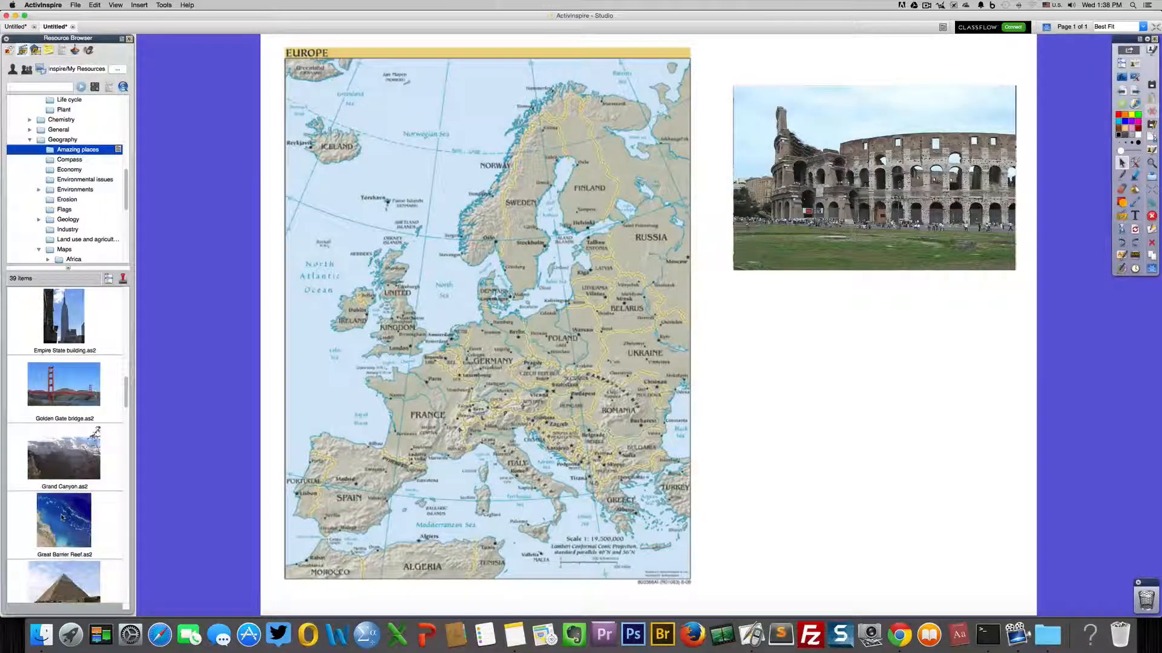
{"action": "left_click", "coordinate": [48, 464]}
{"action": "left_click_drag", "start_coordinate": [49, 466], "coordinate": [690, 334]}
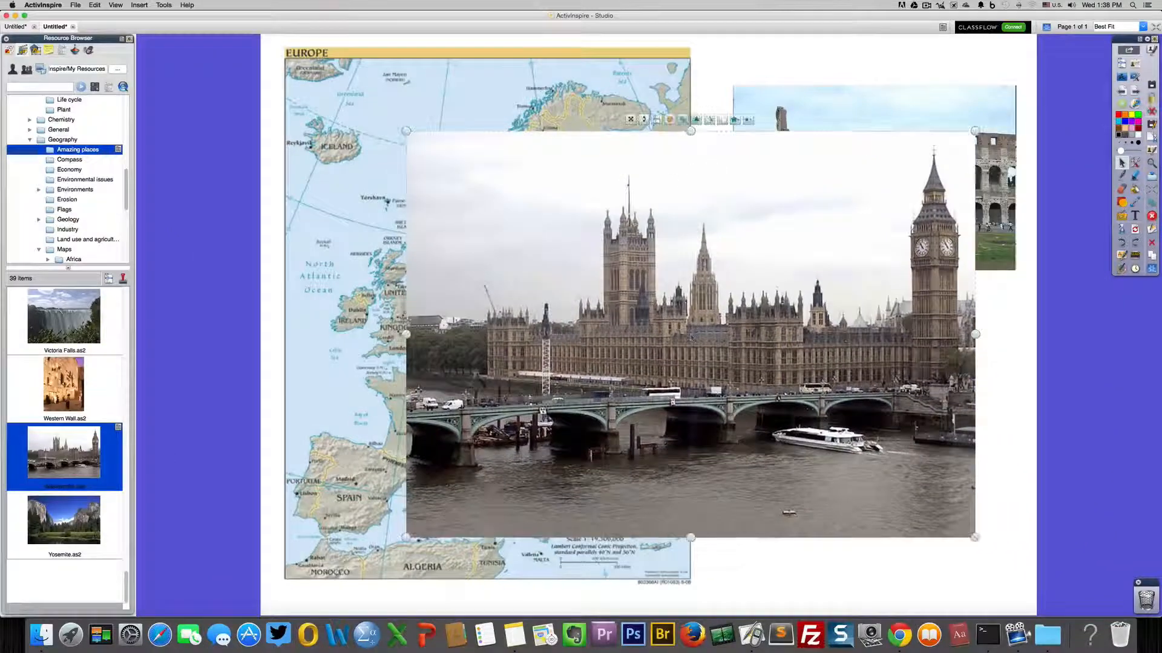
{"action": "left_click_drag", "start_coordinate": [974, 538], "coordinate": [676, 324]}
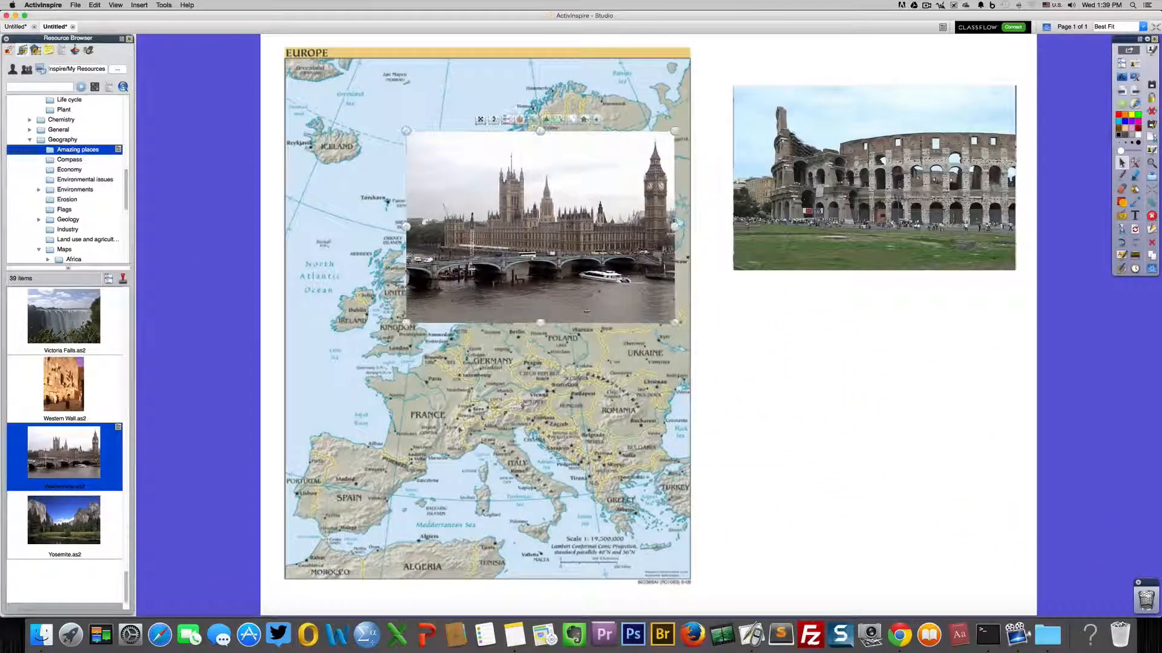
{"action": "left_click_drag", "start_coordinate": [588, 264], "coordinate": [921, 230]}
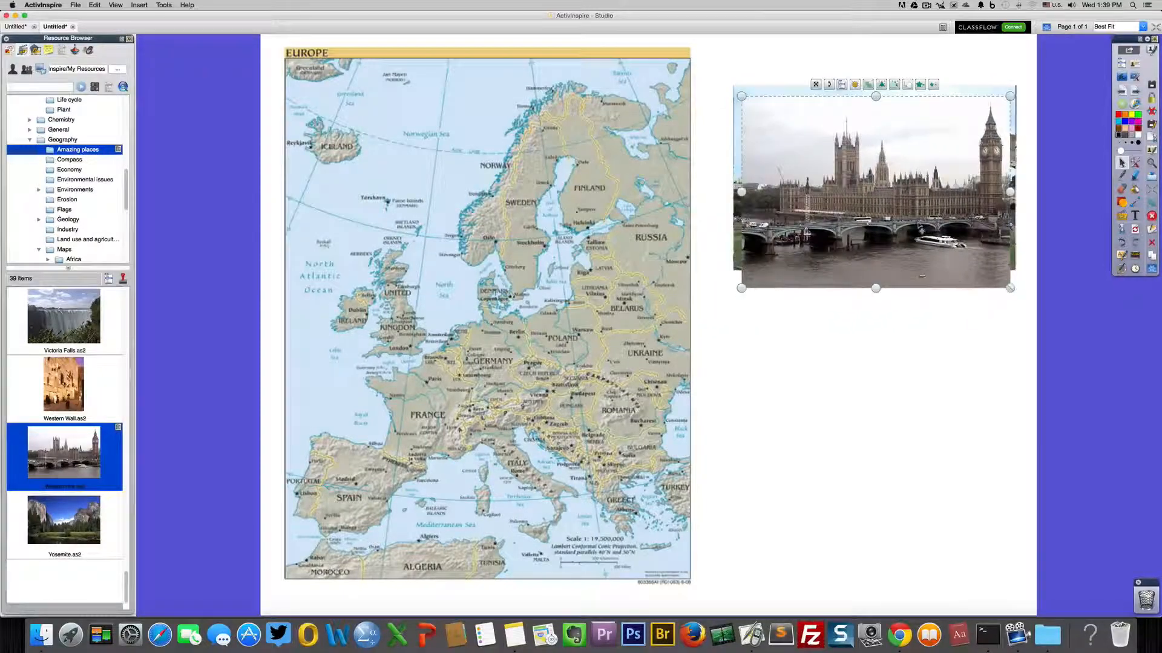
- Make the Westminster picture translucent and match its position, width and height to the Colosseum picture beneath it
{"action": "left_click_drag", "start_coordinate": [854, 85], "coordinate": [829, 85]}
{"action": "left_click_drag", "start_coordinate": [869, 147], "coordinate": [862, 141]}
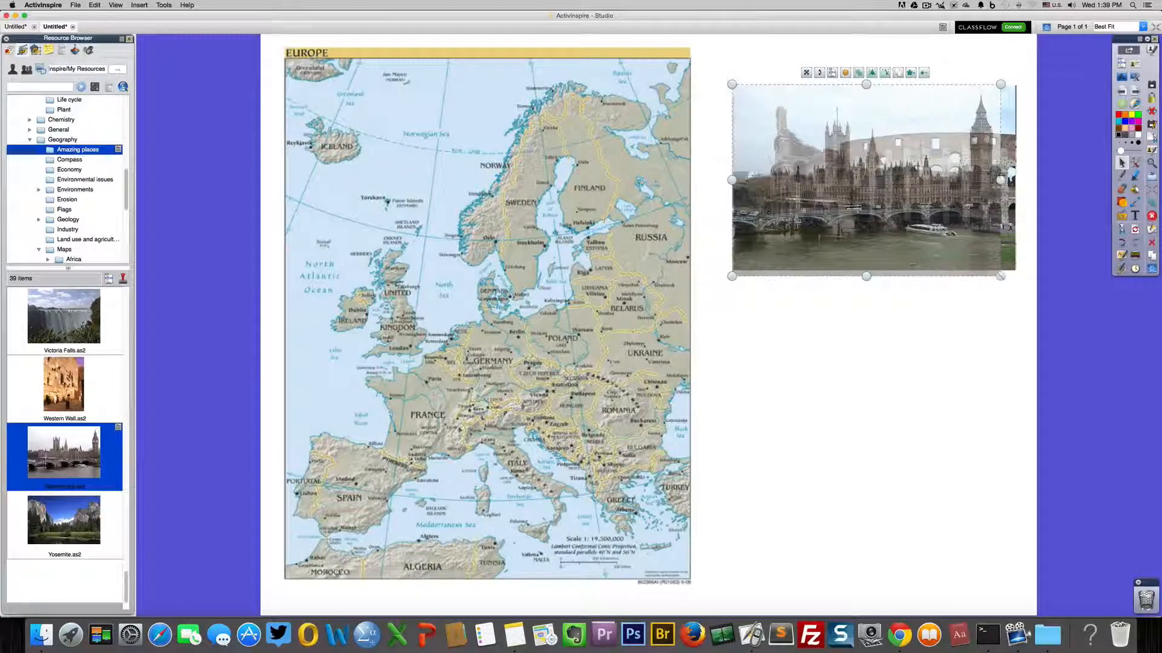
{"action": "left_click_drag", "start_coordinate": [1001, 179], "coordinate": [1018, 180]}
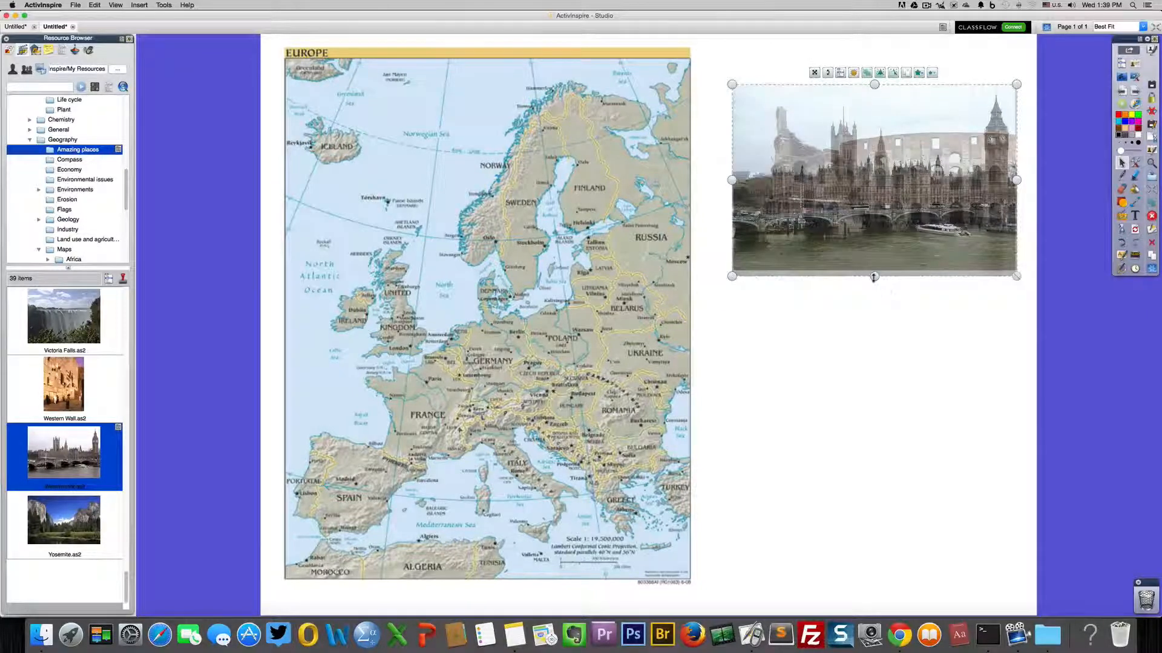
{"action": "left_click_drag", "start_coordinate": [873, 276], "coordinate": [872, 273]}
{"action": "left_click", "coordinate": [871, 335]}
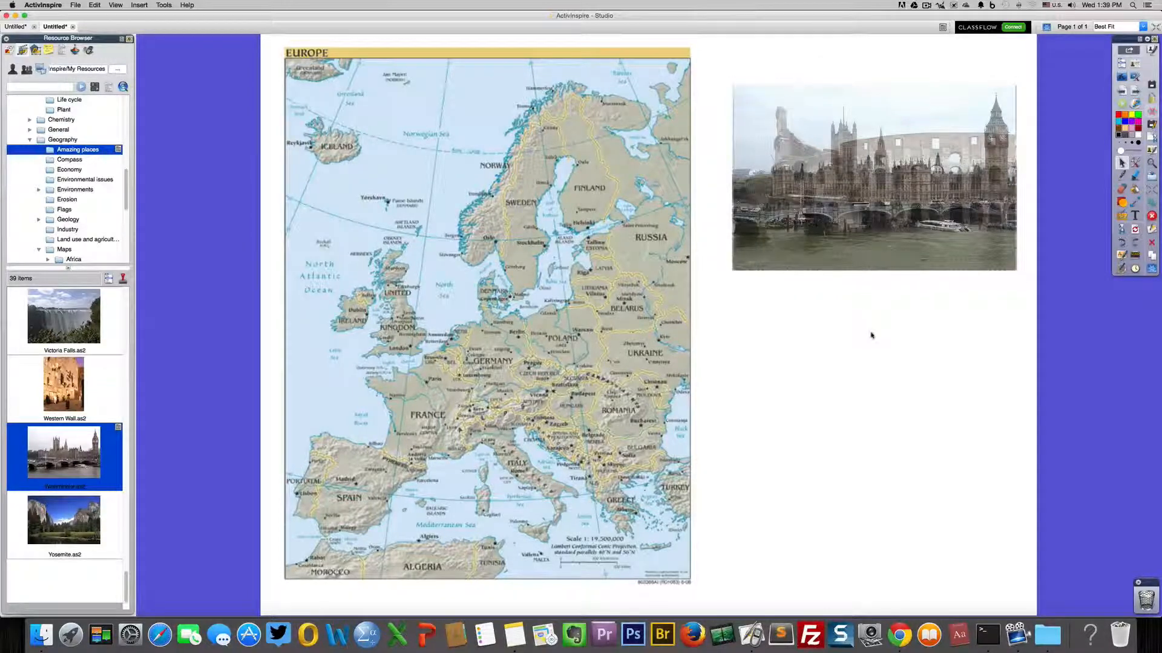
- Restore the Westminster picture to full opacity and deselect it
{"action": "left_click", "coordinate": [879, 196]}
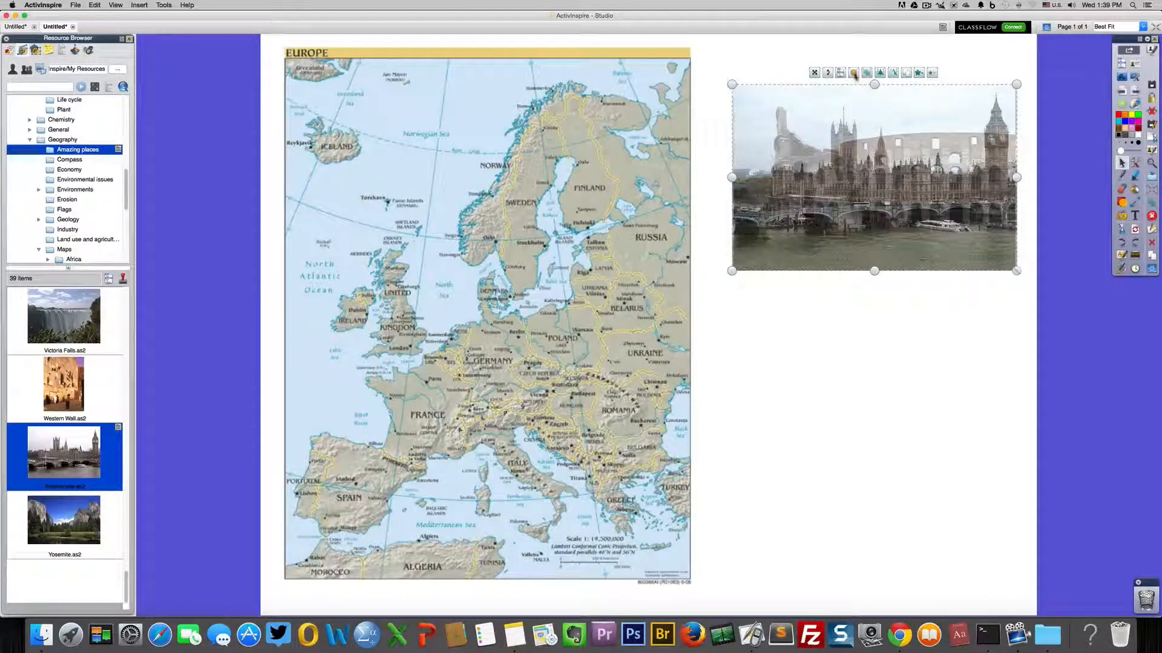
{"action": "left_click", "coordinate": [853, 75]}
{"action": "left_click", "coordinate": [906, 357]}
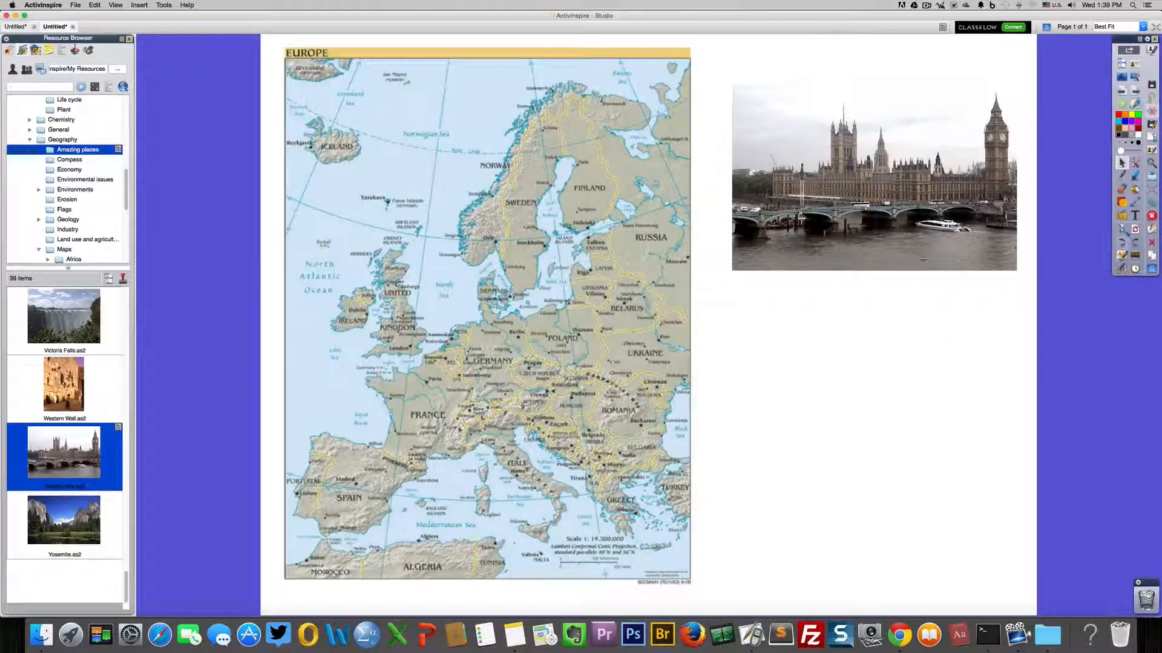
- Draw a white-filled rectangle in the empty area below the Westminster picture and set its outline style to None
{"action": "left_click", "coordinate": [1122, 206]}
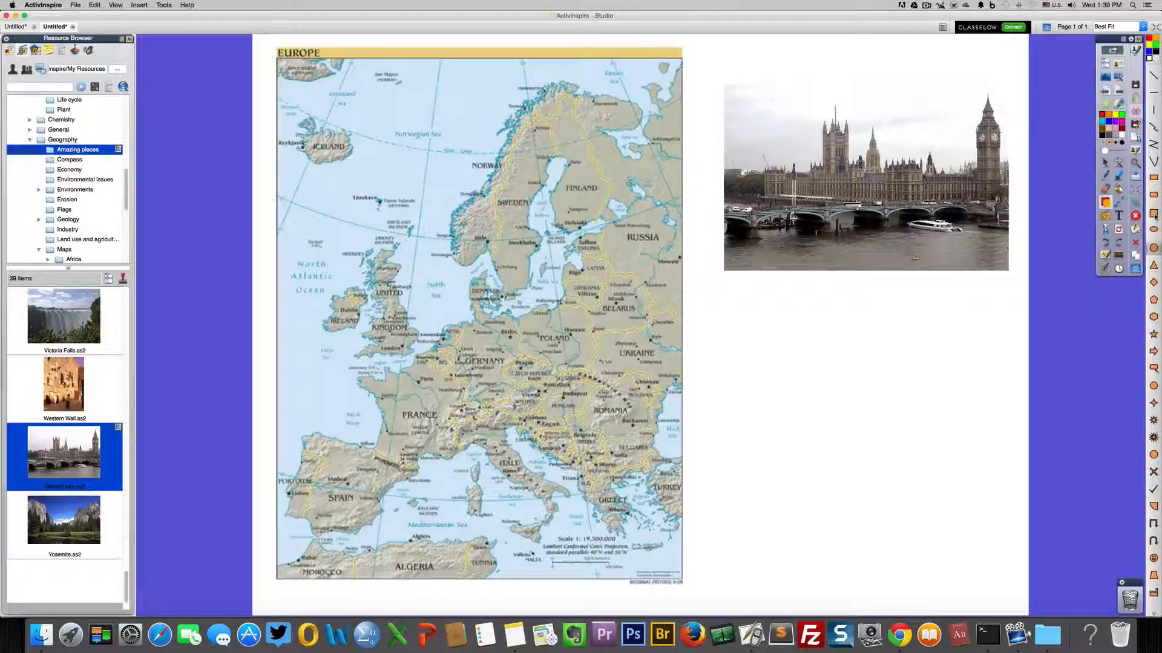
{"action": "left_click", "coordinate": [1154, 180]}
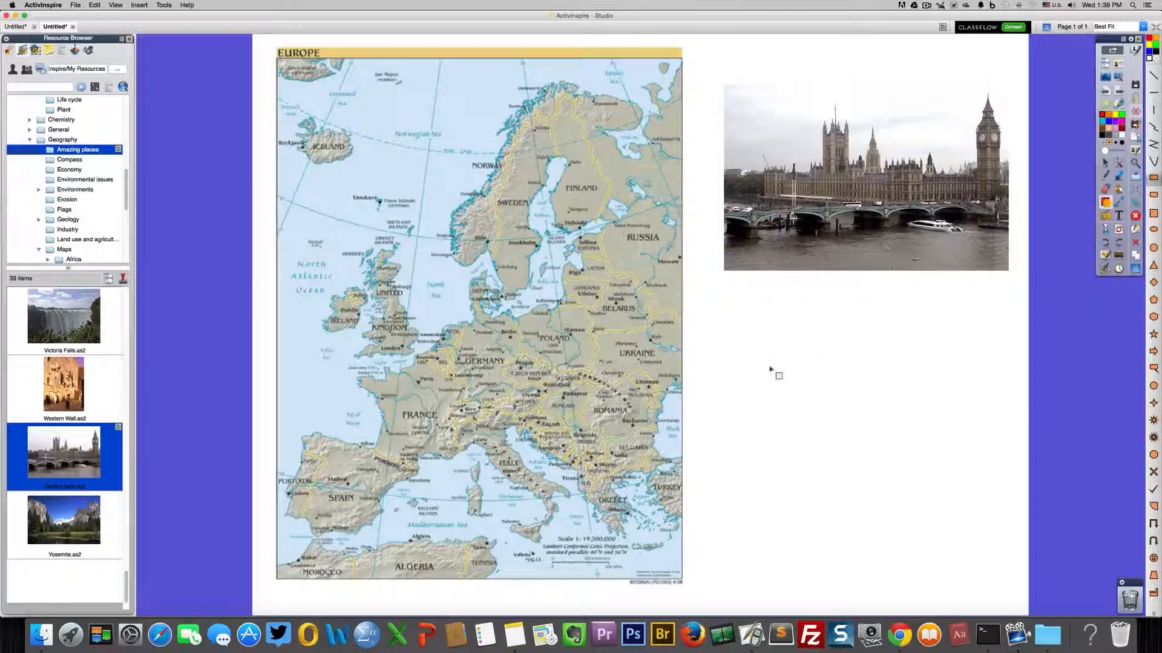
{"action": "left_click_drag", "start_coordinate": [733, 325], "coordinate": [1014, 466]}
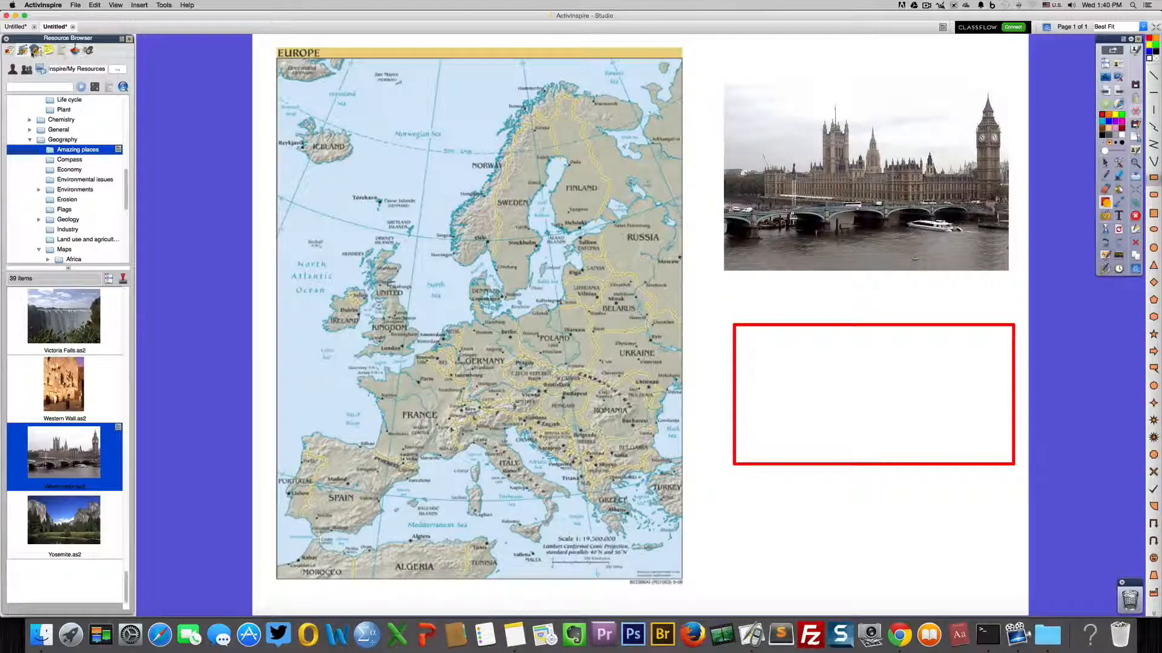
{"action": "left_click", "coordinate": [35, 51]}
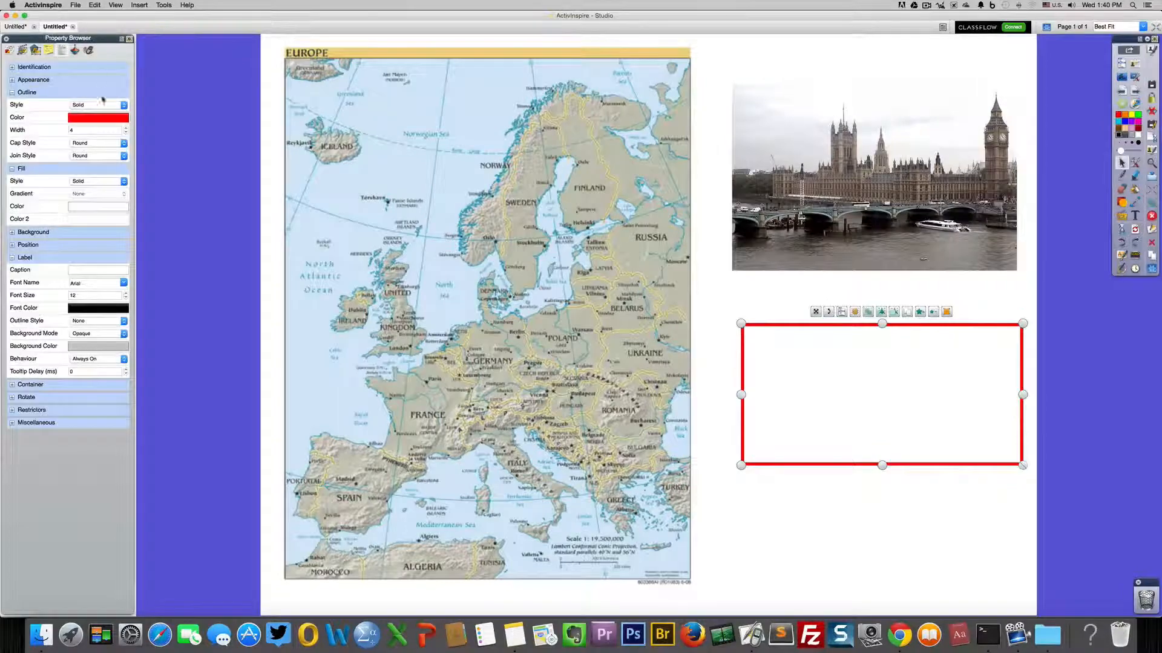
{"action": "left_click", "coordinate": [105, 104]}
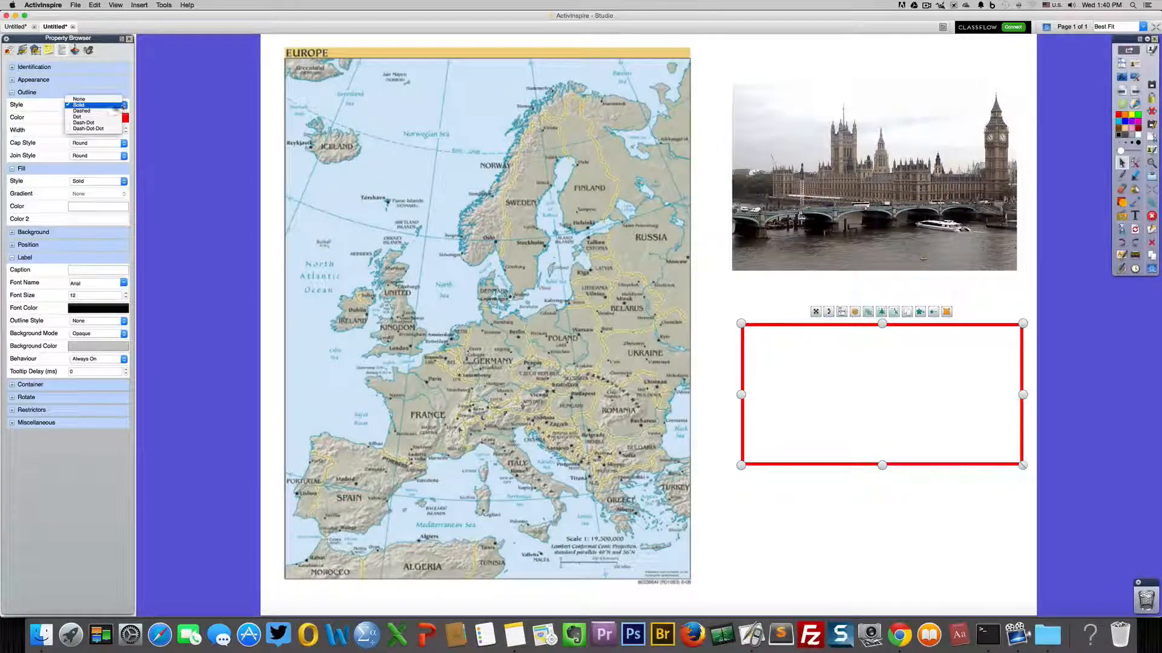
{"action": "left_click", "coordinate": [85, 104]}
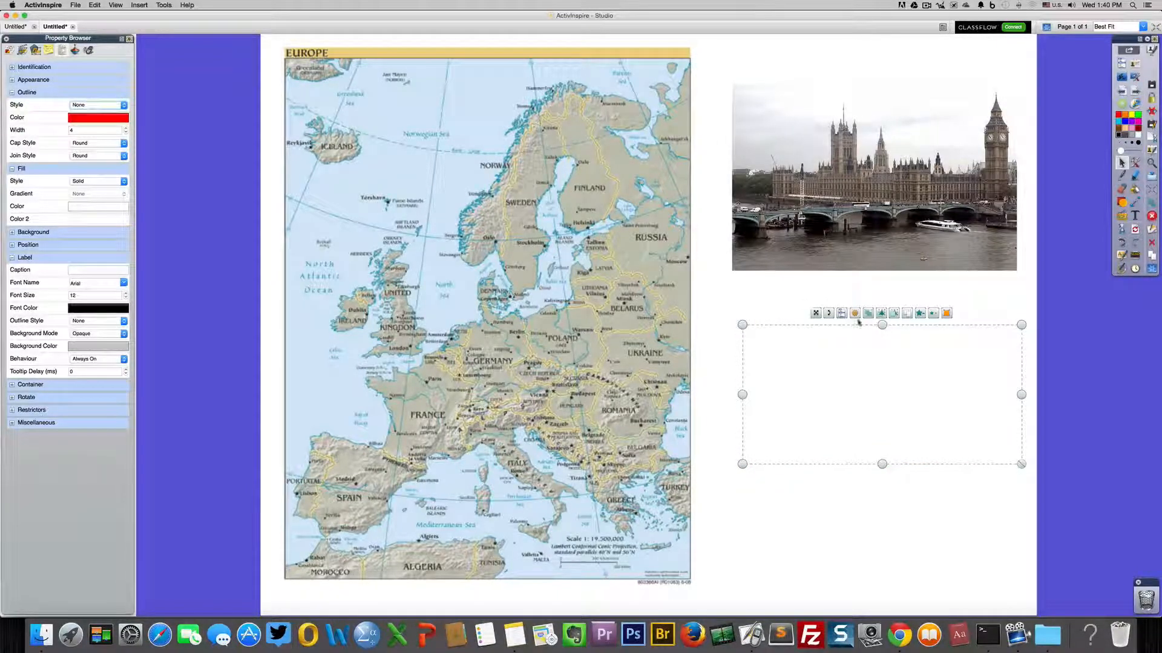
- Move the white rectangle over the Westminster picture, resize it while translucent to cover the whole picture, and restore its full opacity
{"action": "left_click_drag", "start_coordinate": [893, 385], "coordinate": [883, 144]}
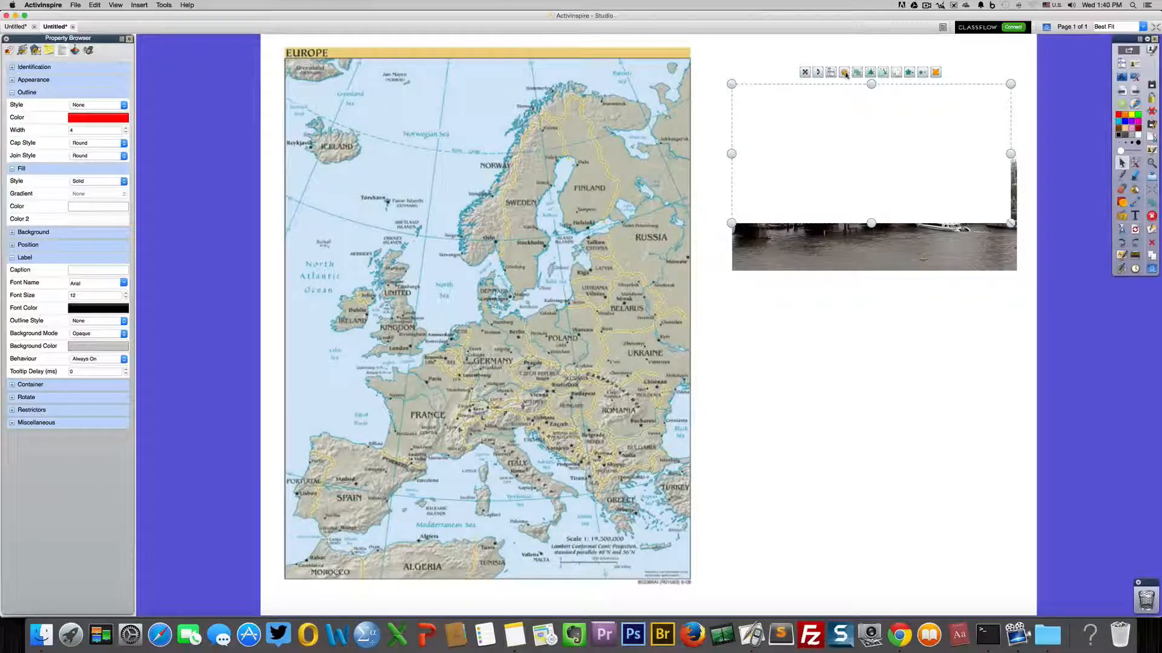
{"action": "left_click_drag", "start_coordinate": [845, 74], "coordinate": [817, 74]}
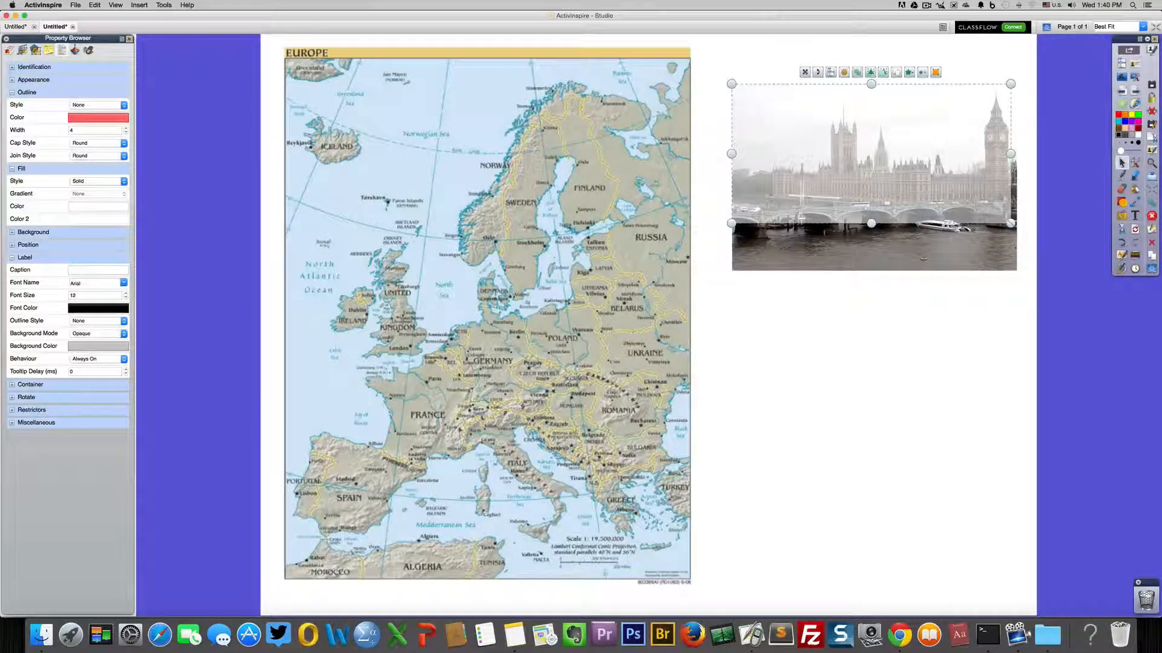
{"action": "left_click_drag", "start_coordinate": [871, 224], "coordinate": [869, 276]}
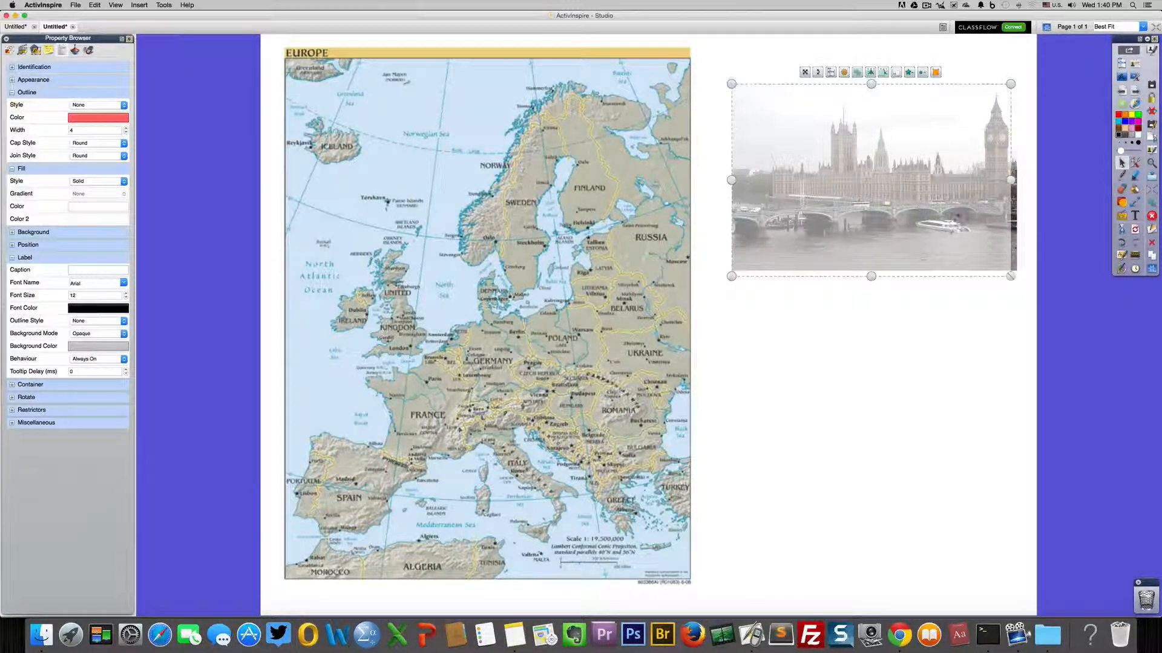
{"action": "left_click_drag", "start_coordinate": [1010, 178], "coordinate": [1020, 179]}
{"action": "left_click_drag", "start_coordinate": [849, 72], "coordinate": [883, 86]}
{"action": "left_click", "coordinate": [883, 334]}
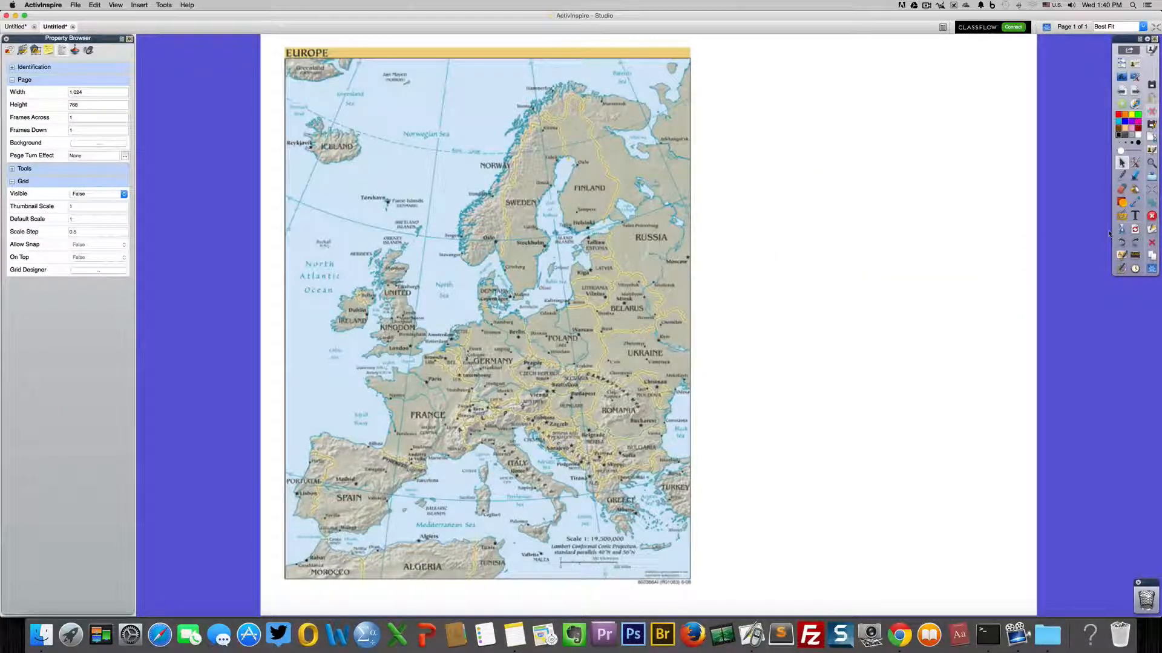
- Draw small filled red circles on the map as markers over the United Kingdom, Italy and Greece
{"action": "left_click", "coordinate": [1122, 204]}
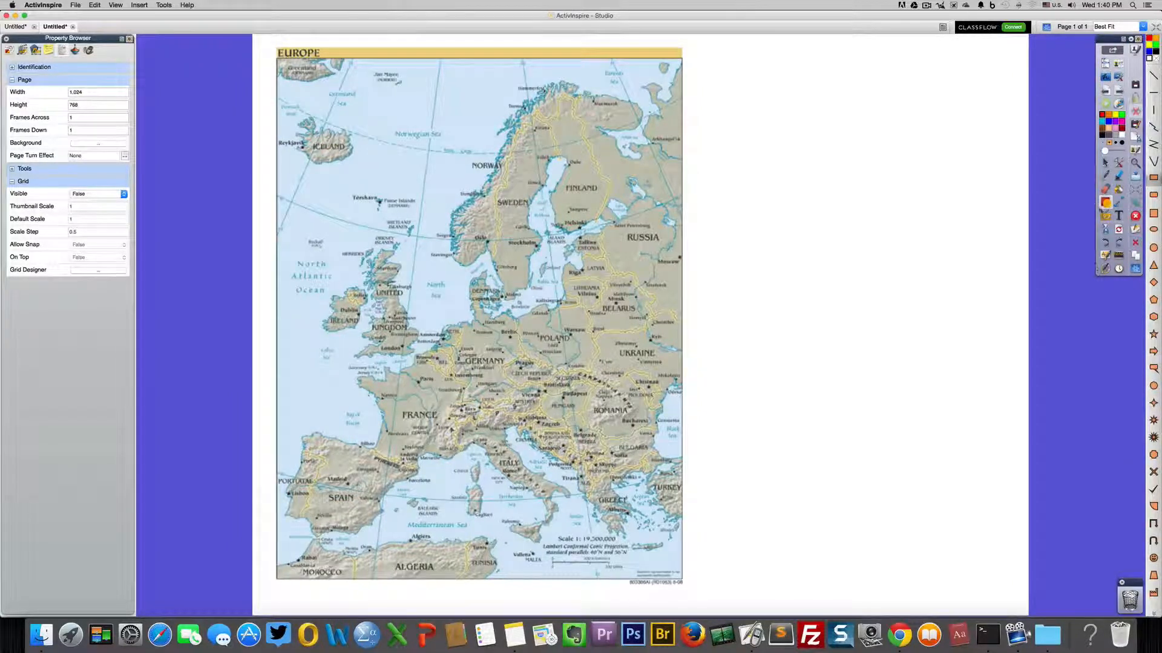
{"action": "left_click", "coordinate": [1153, 249]}
{"action": "left_click_drag", "start_coordinate": [389, 338], "coordinate": [396, 345]}
{"action": "left_click", "coordinate": [501, 452]}
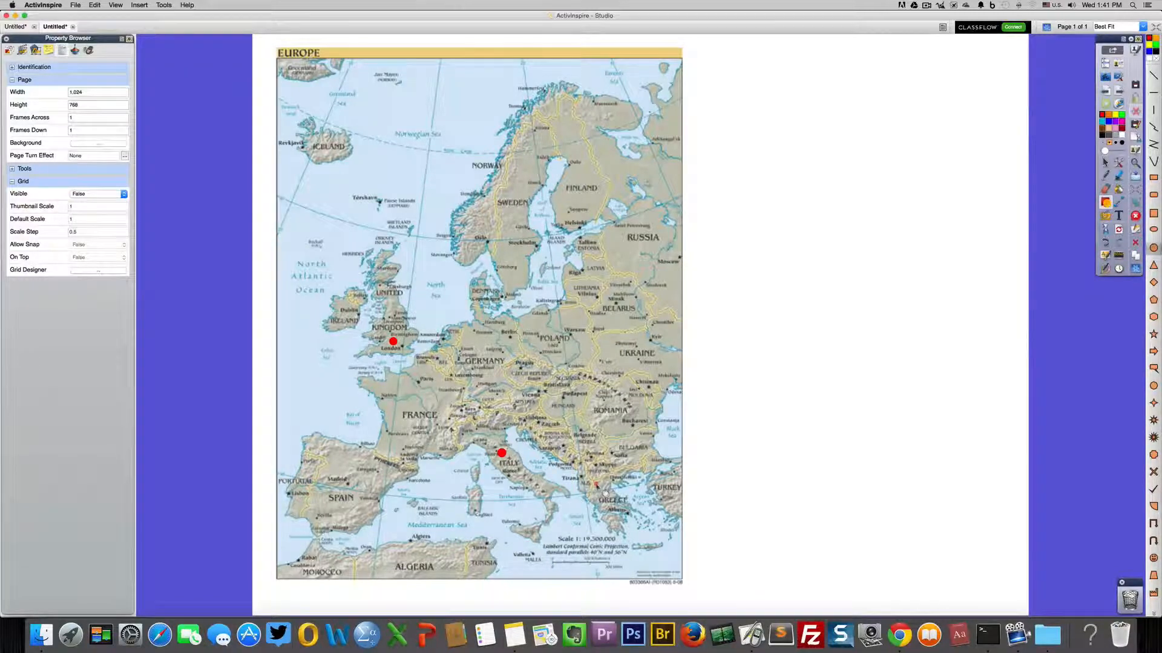
{"action": "left_click", "coordinate": [597, 485]}
{"action": "left_click", "coordinate": [1105, 162]}
- Assign the Bring to Front action to the United Kingdom marker with the Westminster picture as its target
{"action": "left_click", "coordinate": [403, 349]}
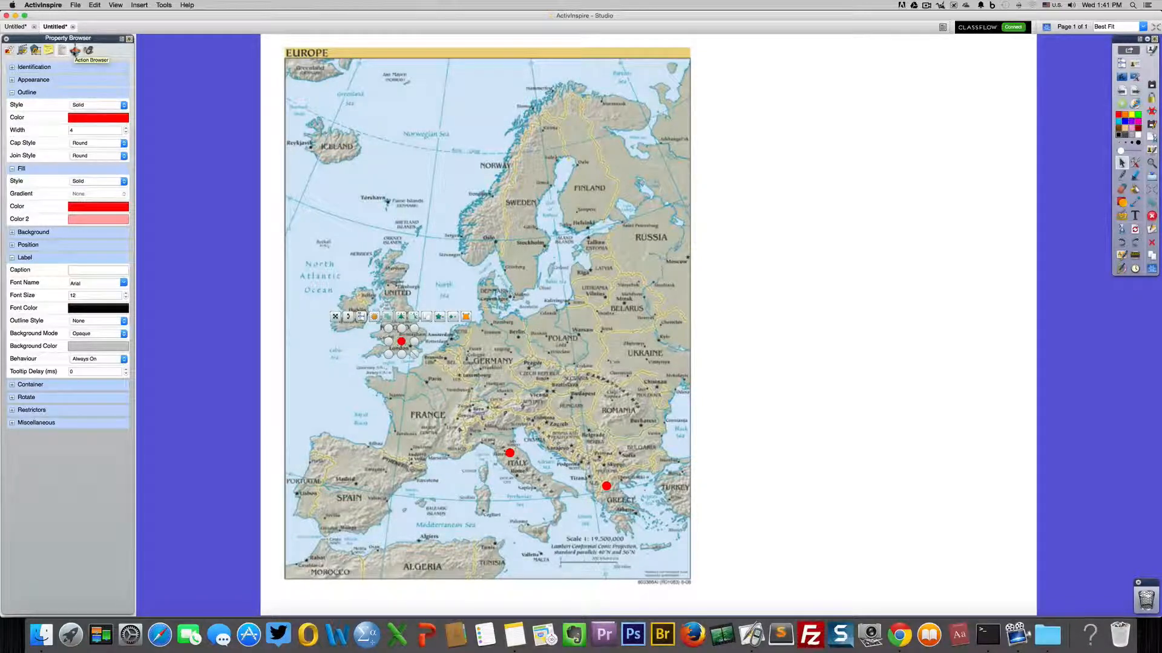
{"action": "left_click", "coordinate": [74, 50]}
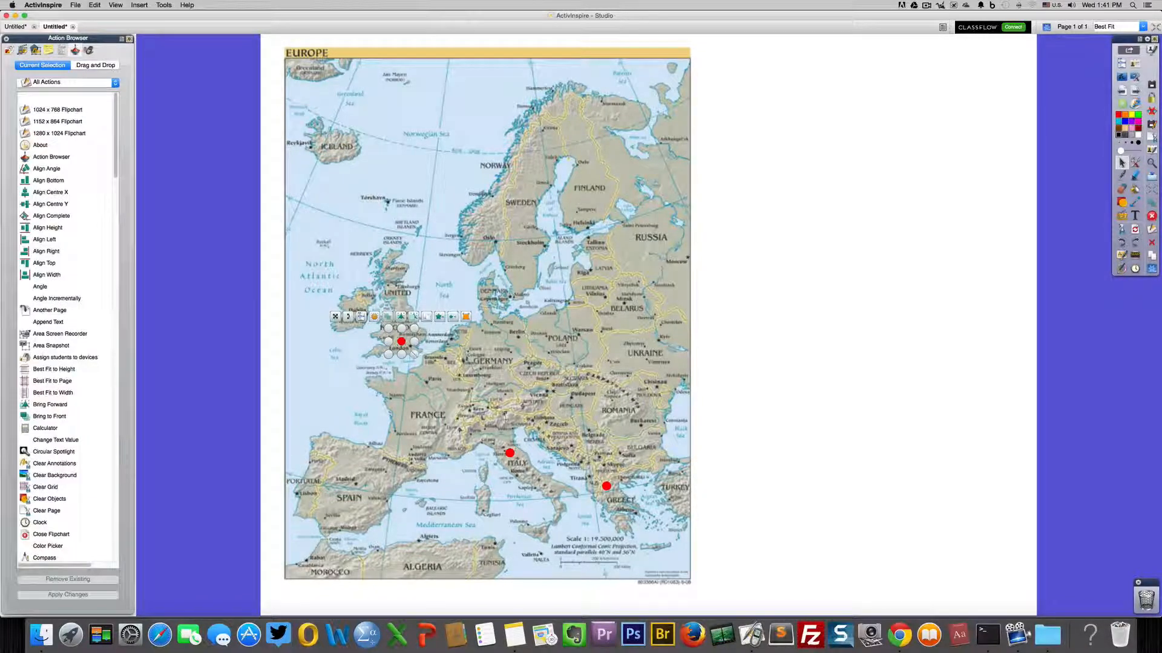
{"action": "left_click", "coordinate": [862, 298]}
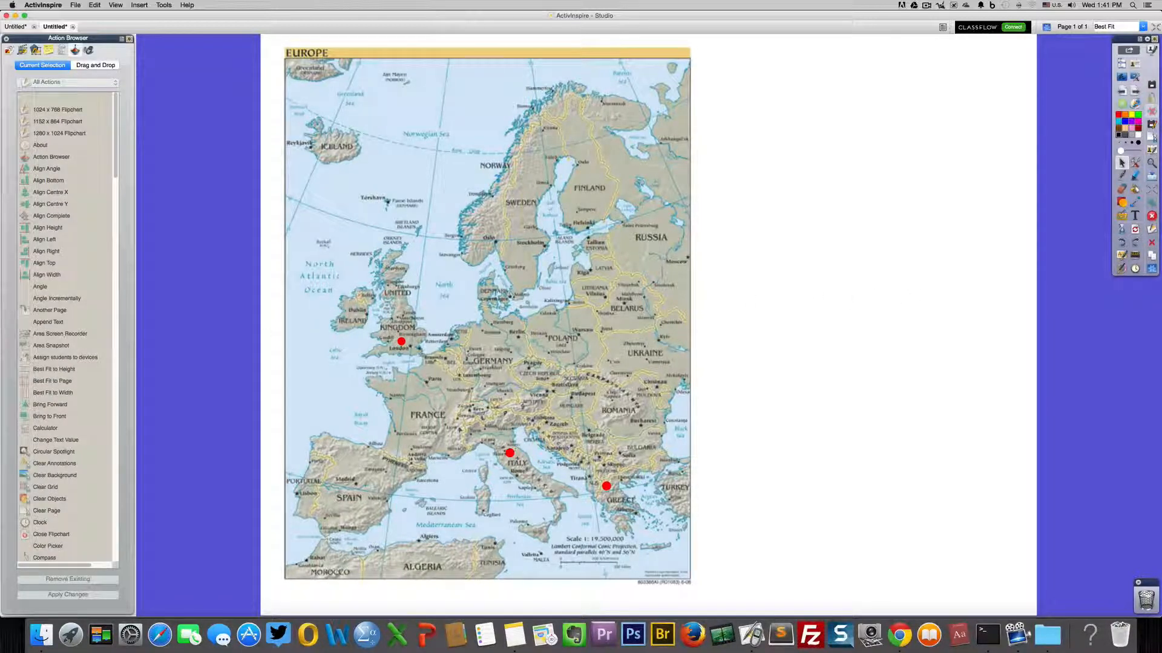
{"action": "left_click", "coordinate": [401, 342]}
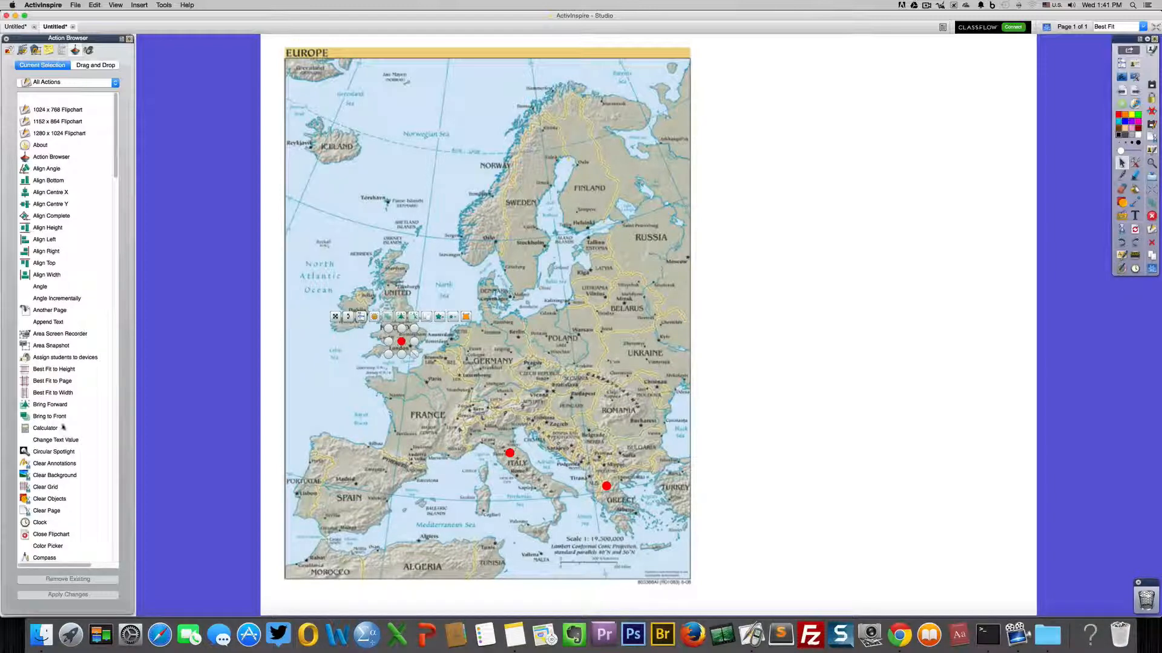
{"action": "left_click", "coordinate": [38, 417]}
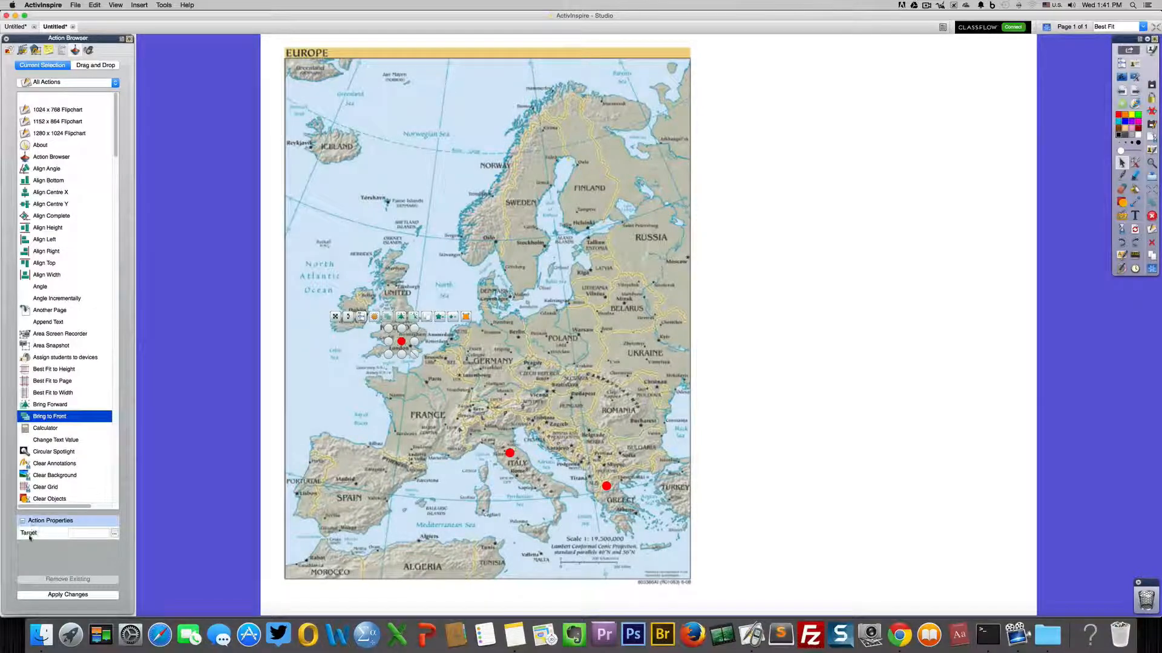
{"action": "left_click", "coordinate": [114, 534]}
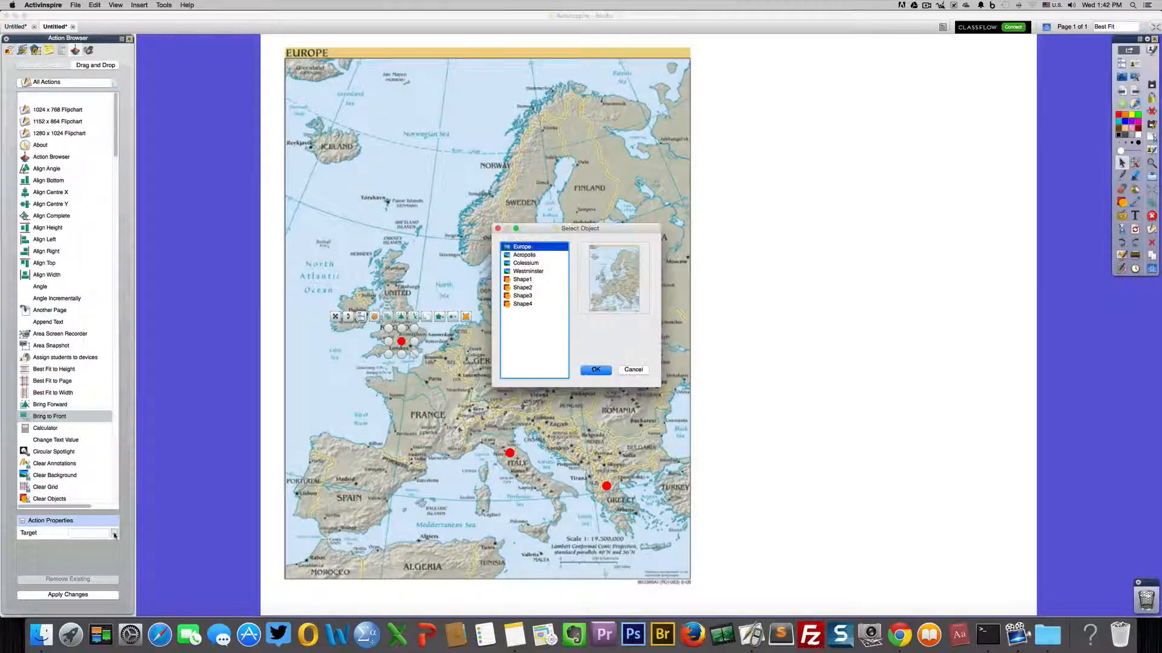
{"action": "left_click", "coordinate": [526, 271]}
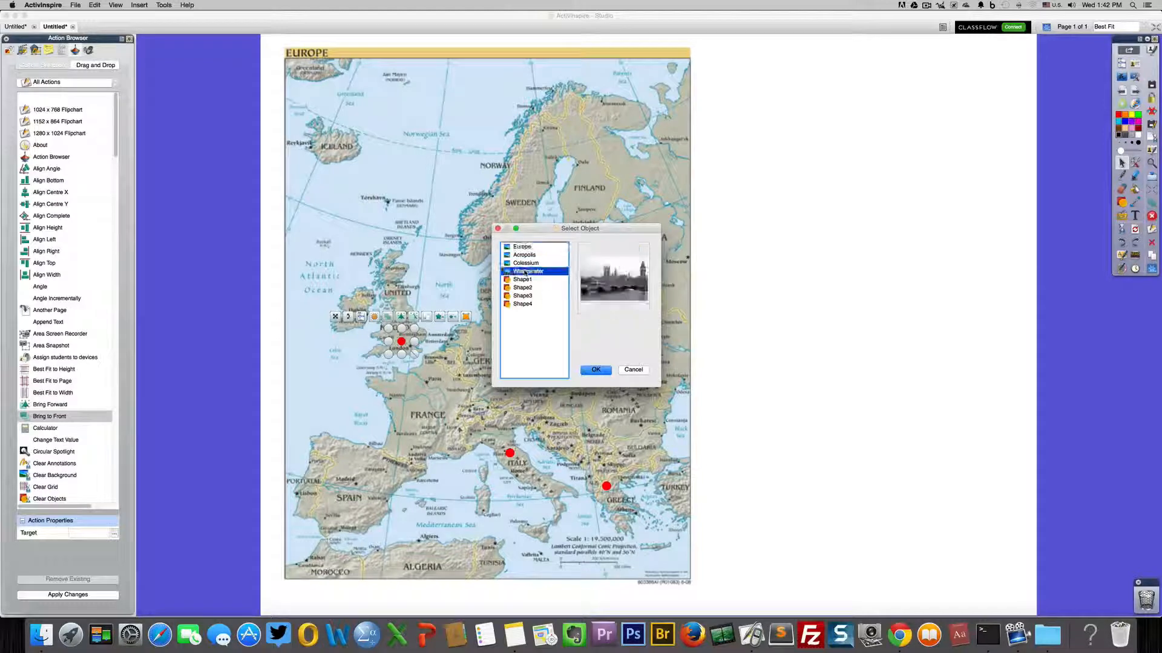
{"action": "left_click", "coordinate": [595, 370]}
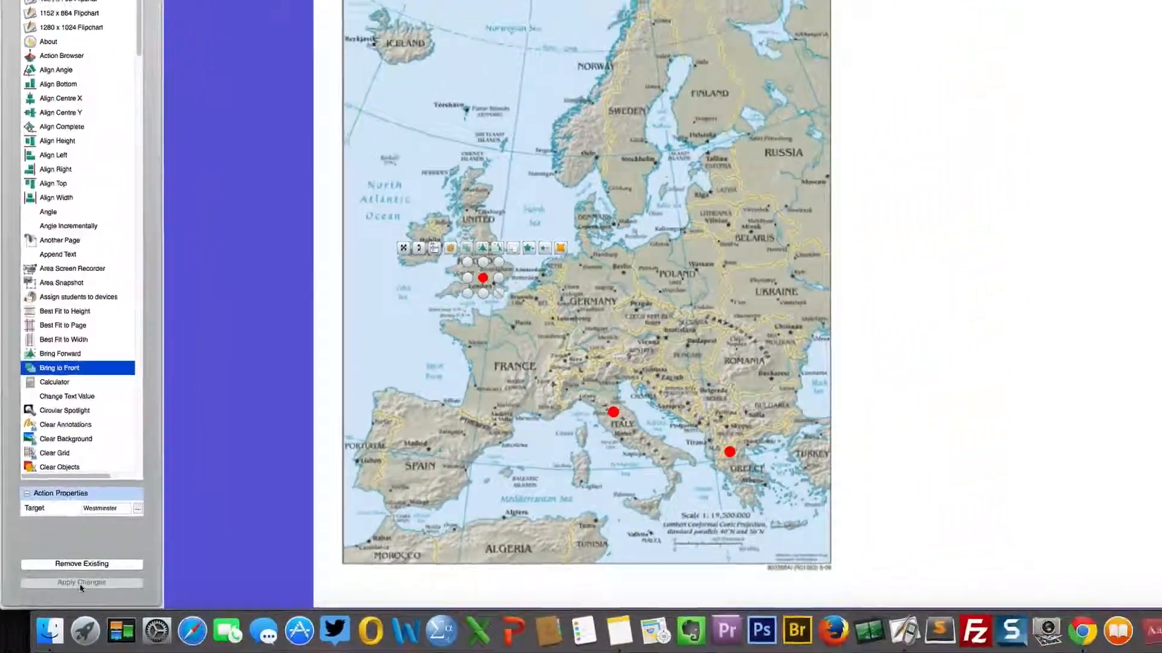
{"action": "left_click", "coordinate": [100, 569]}
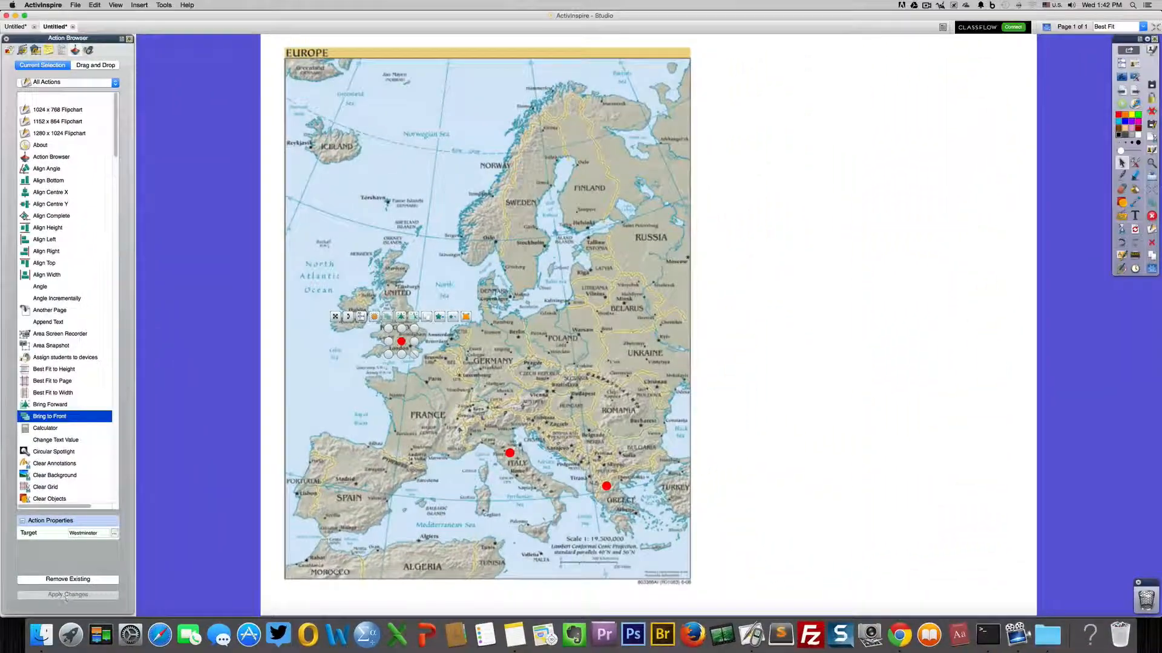
- Assign the Bring to Front action to the Italy marker with the Colosseum picture as its target
{"action": "left_click", "coordinate": [510, 453]}
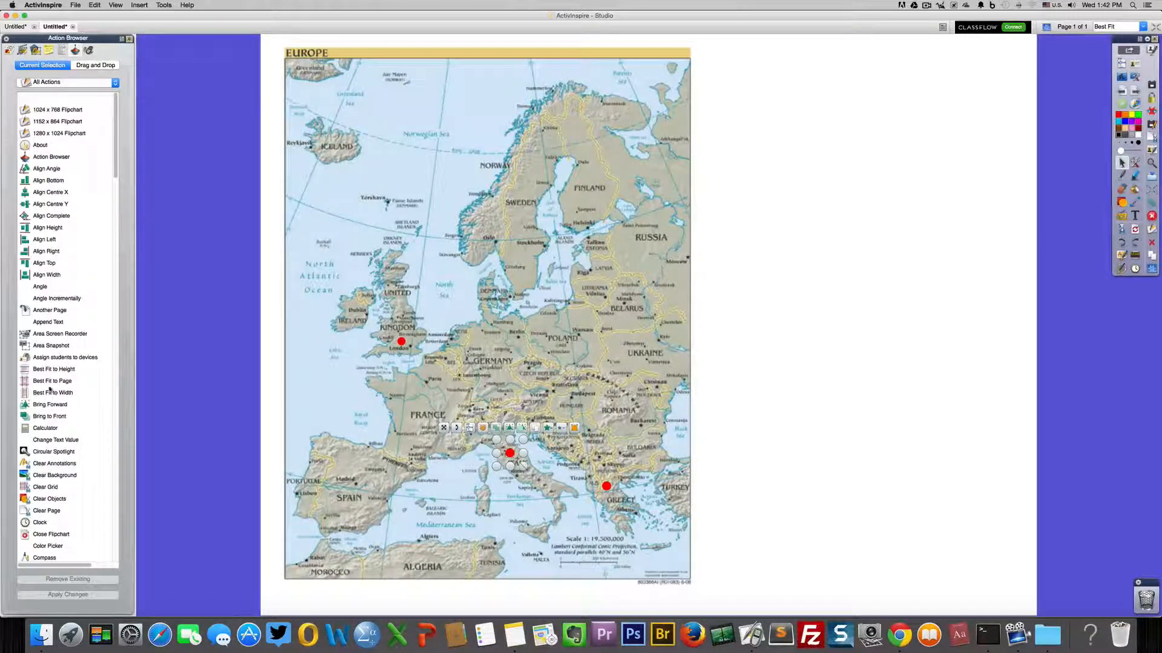
{"action": "left_click", "coordinate": [42, 417]}
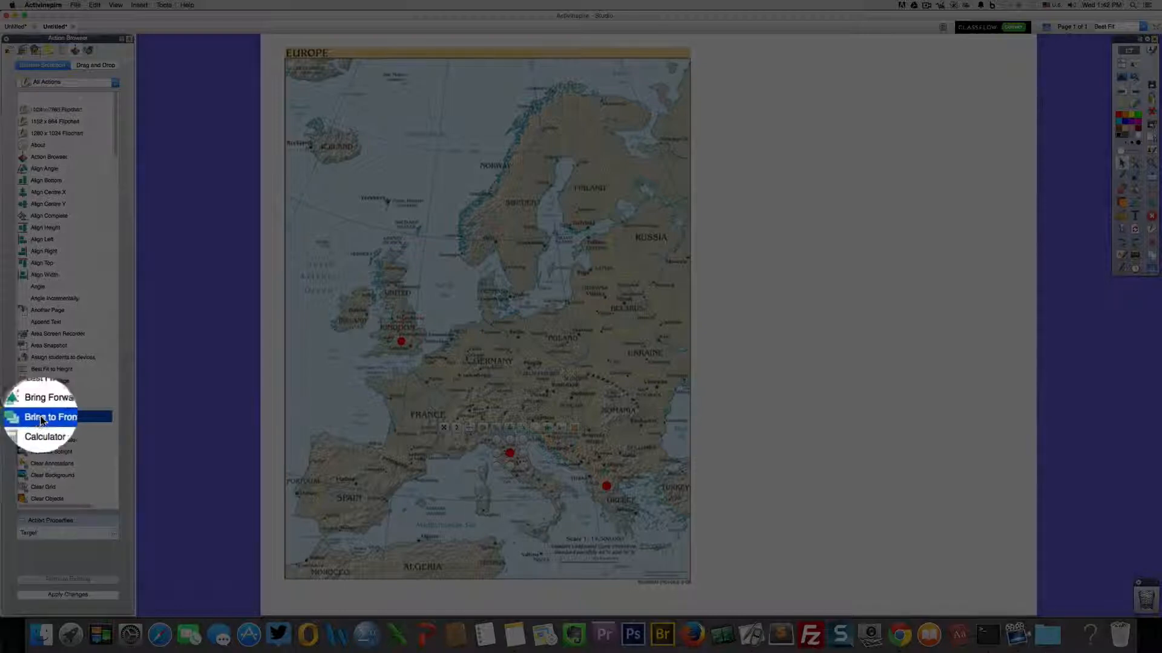
{"action": "left_click", "coordinate": [114, 531]}
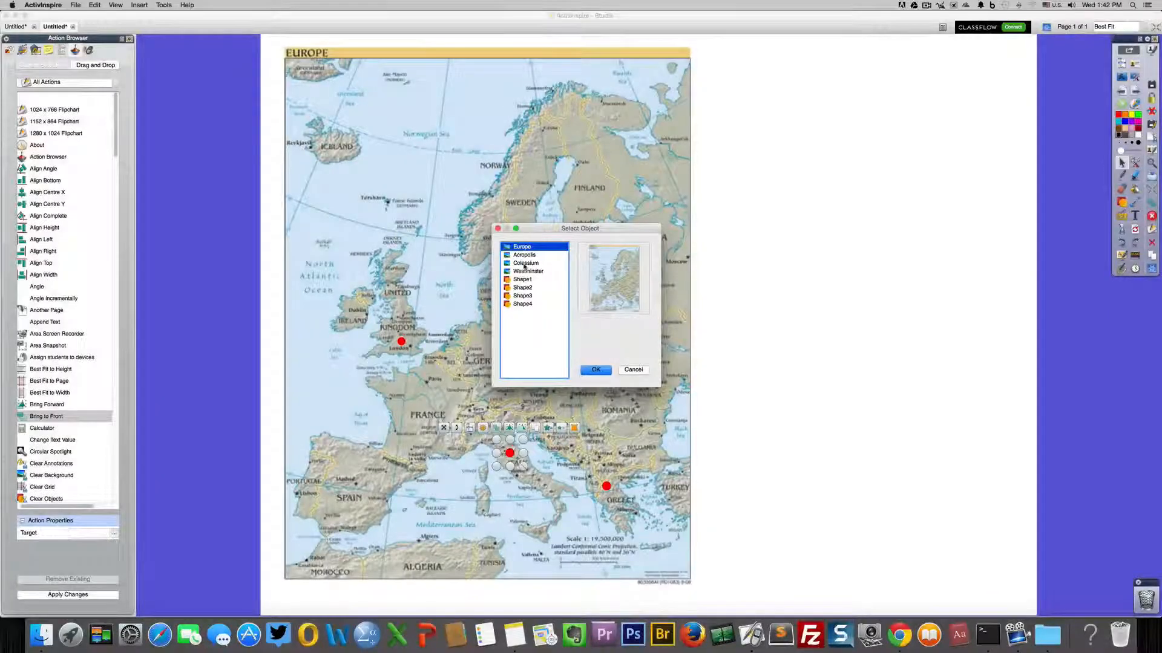
{"action": "left_click", "coordinate": [524, 264]}
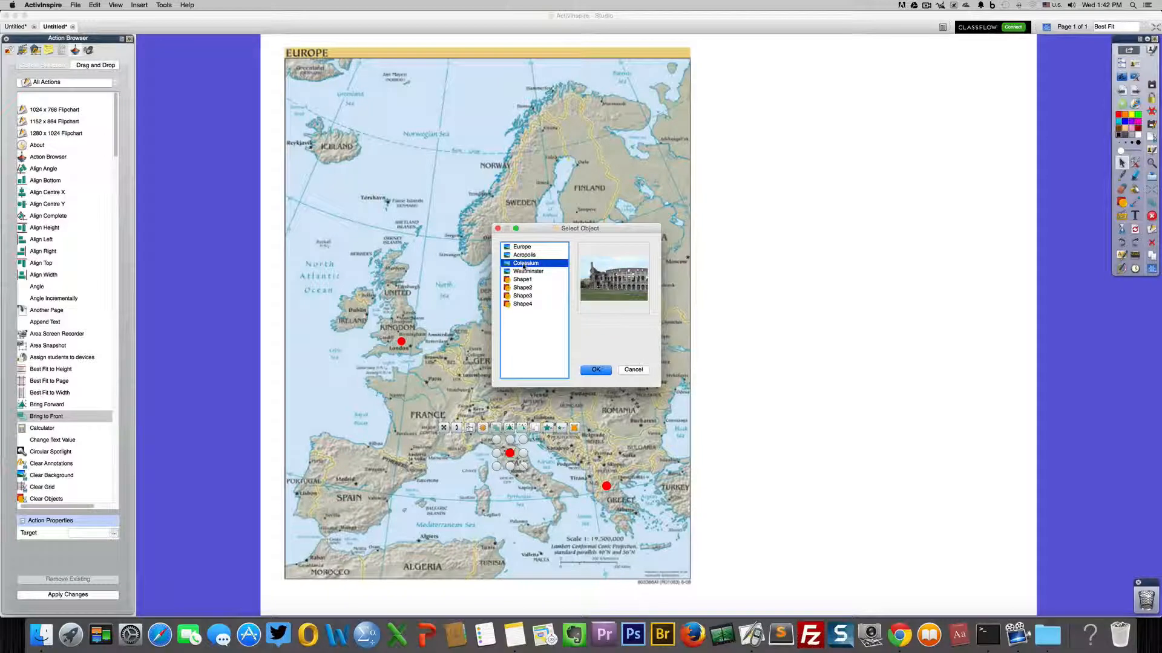
{"action": "left_click", "coordinate": [596, 370]}
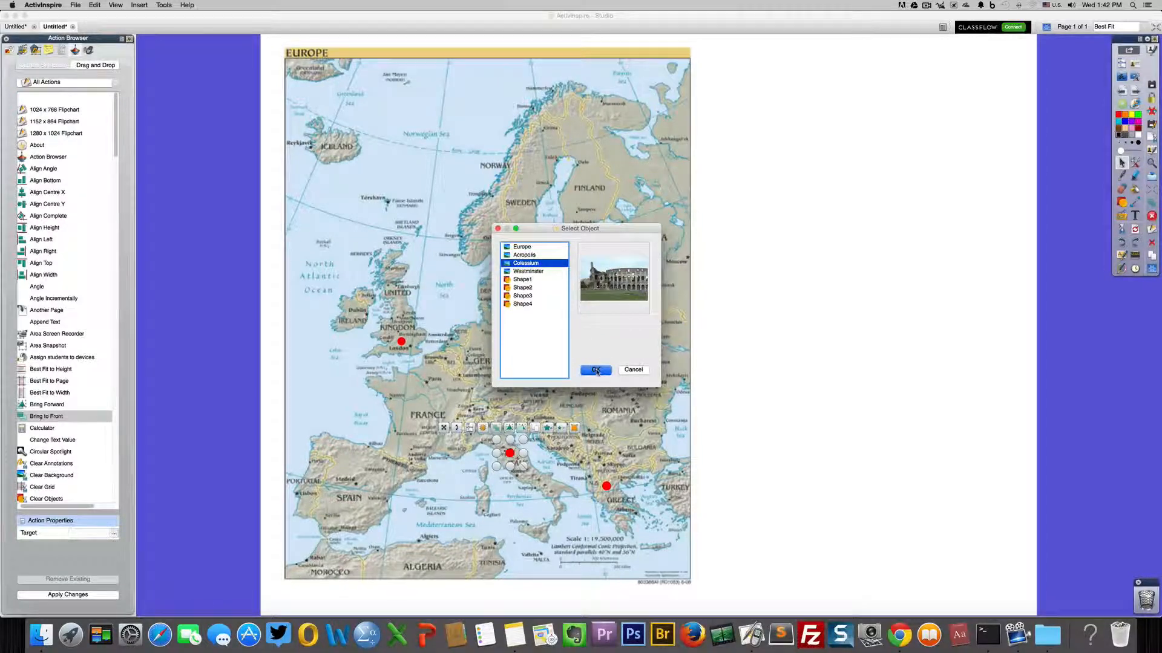
{"action": "left_click", "coordinate": [68, 594]}
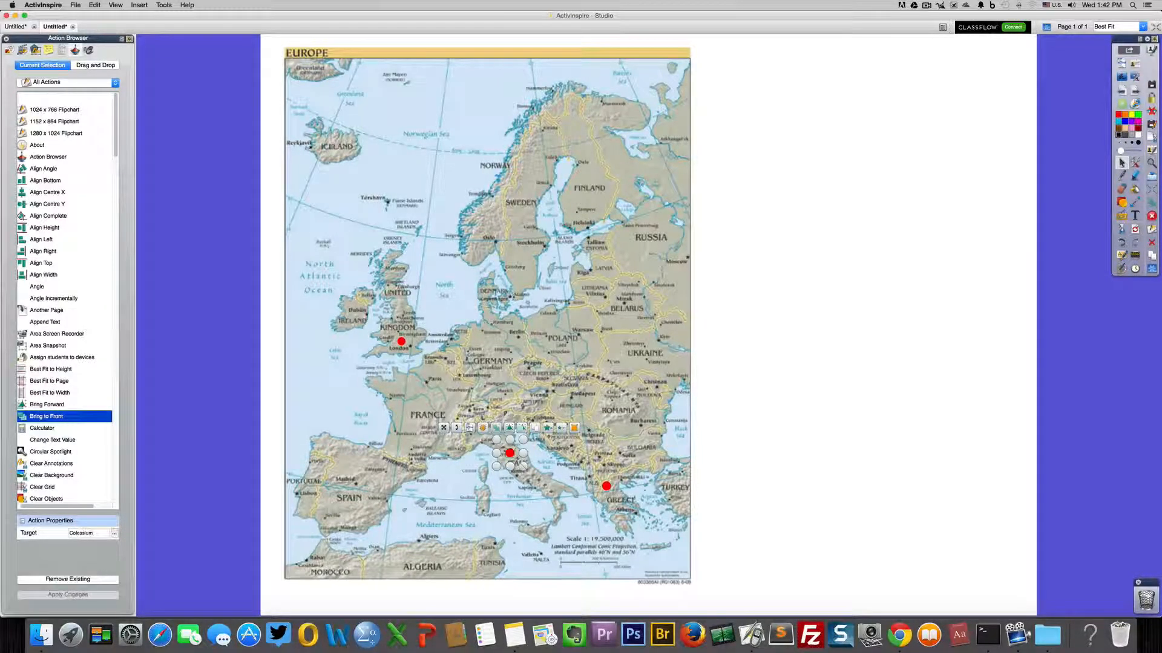
- Assign the Bring to Front action to the Greece marker with the Acropolis picture as its target
{"action": "left_click", "coordinate": [607, 487]}
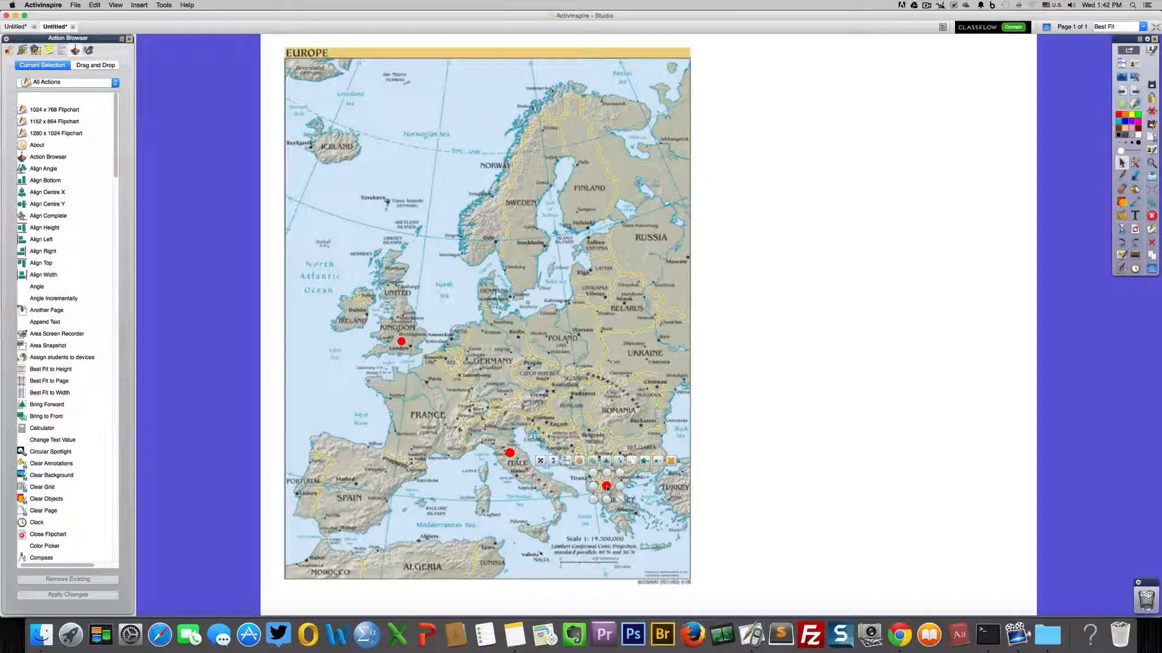
{"action": "left_click", "coordinate": [46, 417]}
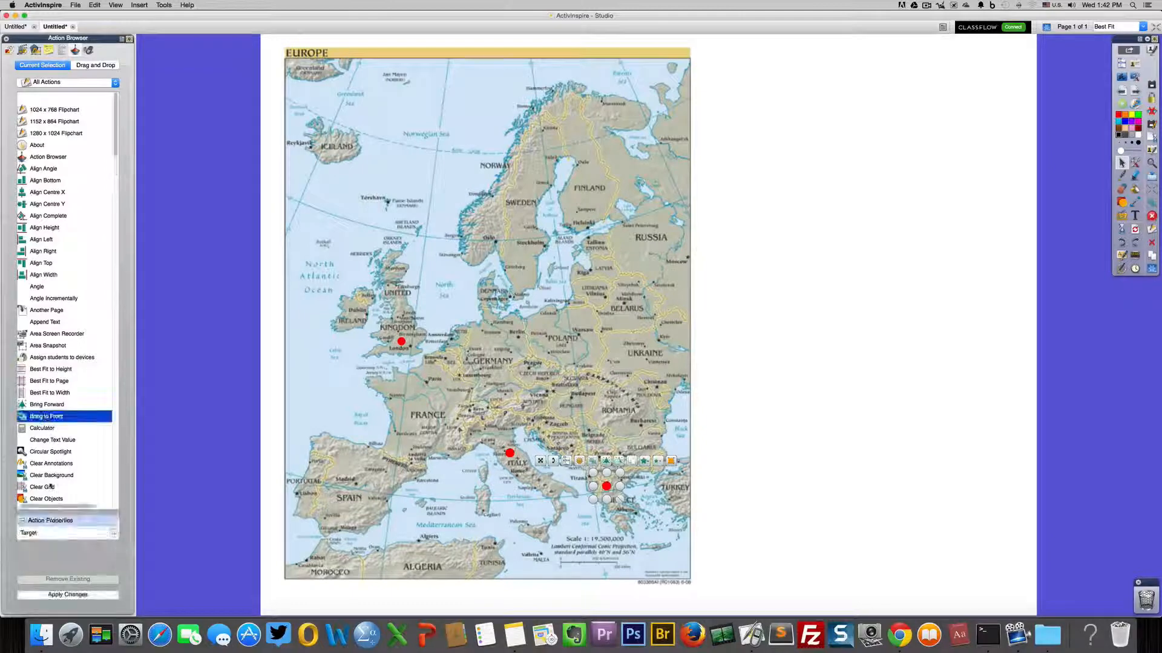
{"action": "left_click", "coordinate": [114, 533]}
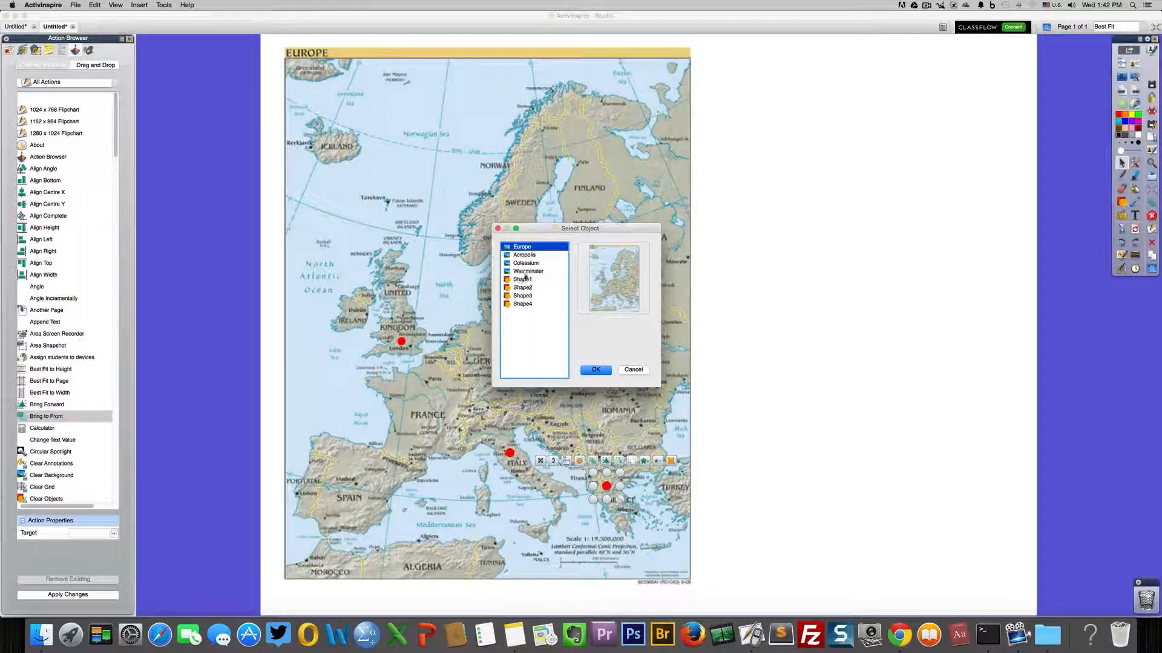
{"action": "left_click", "coordinate": [524, 255]}
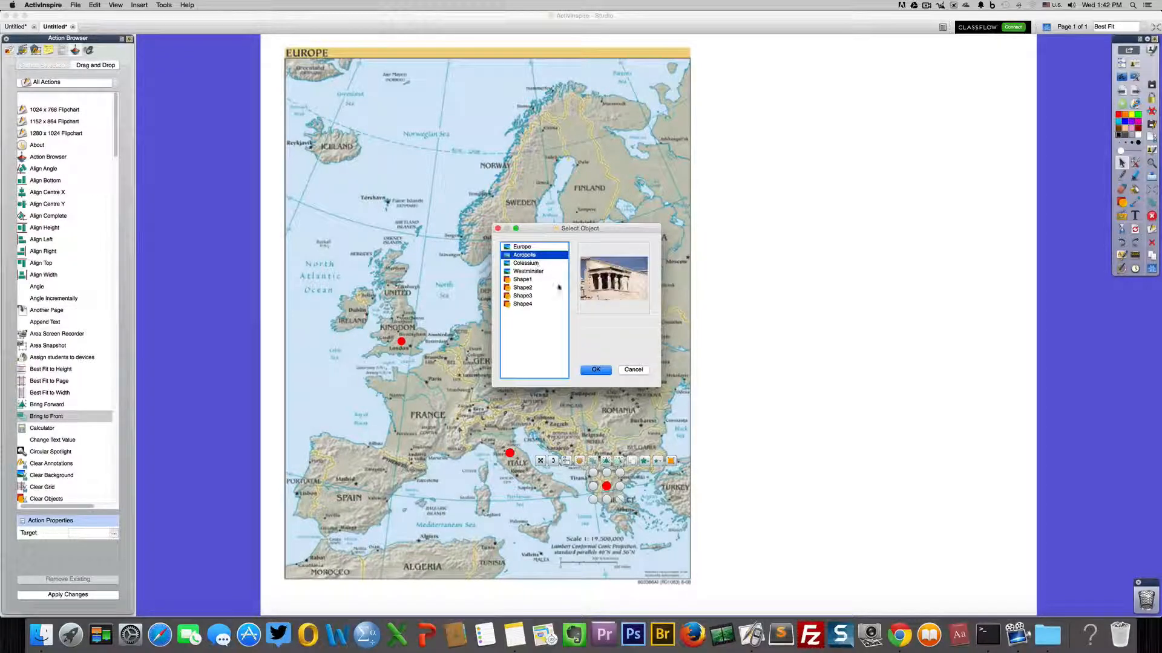
{"action": "left_click", "coordinate": [596, 371]}
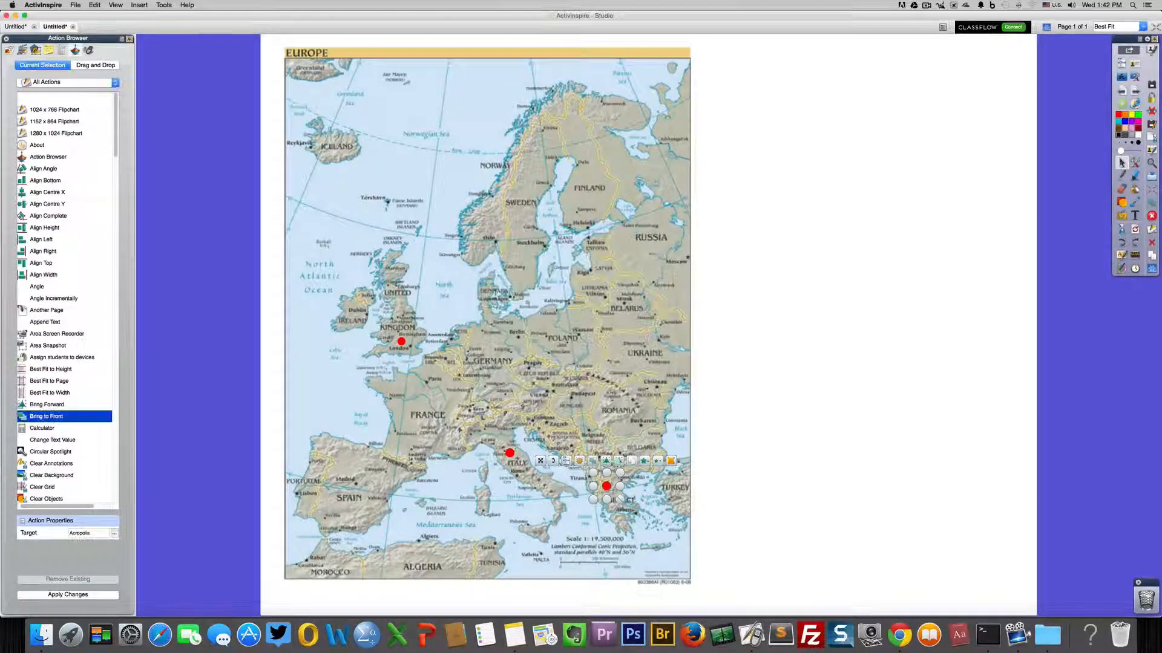
{"action": "left_click", "coordinate": [55, 595]}
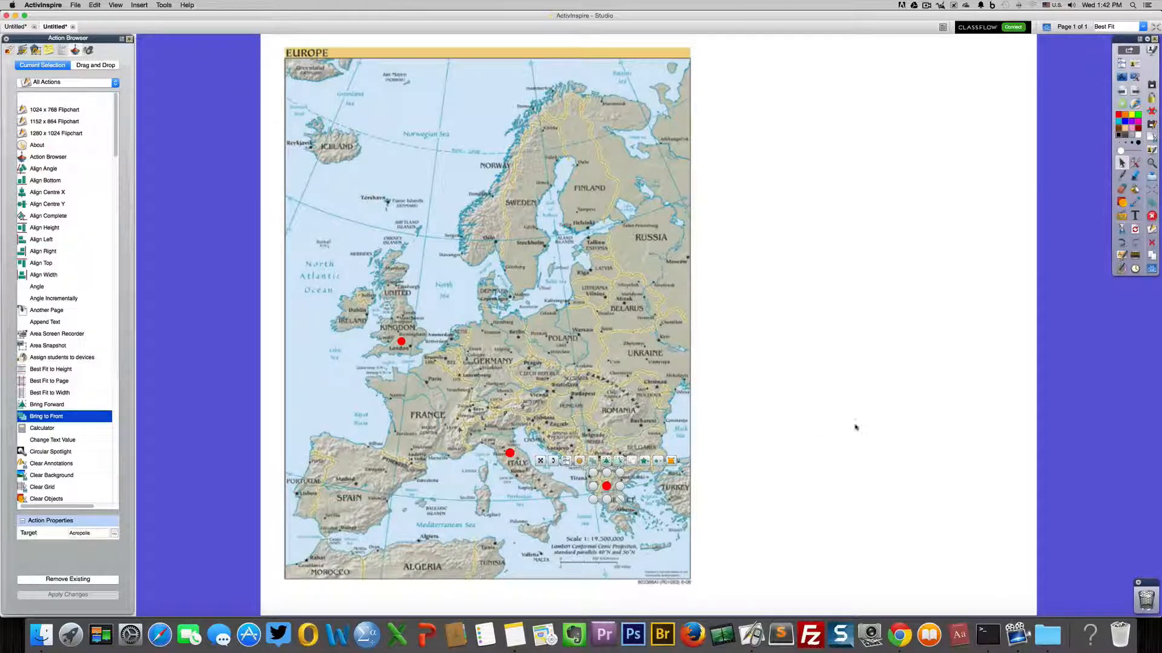
- Test the Greece, Italy and United Kingdom markers in turn to check that each brings its landmark picture to the front
{"action": "left_click", "coordinate": [832, 437]}
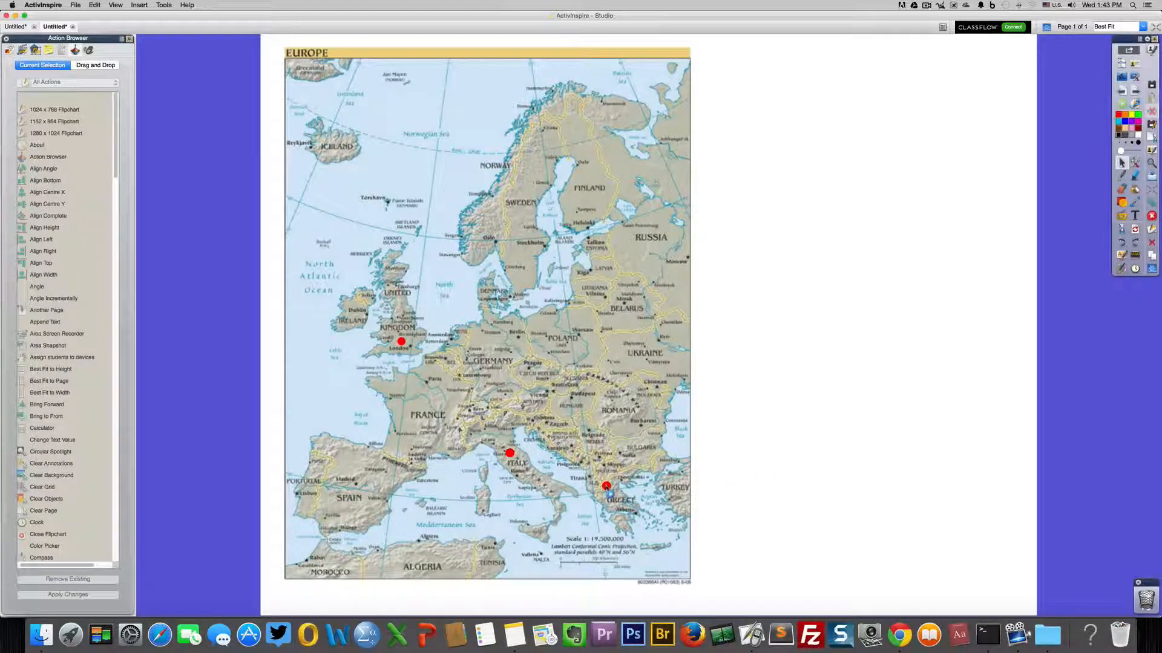
{"action": "left_click", "coordinate": [606, 486]}
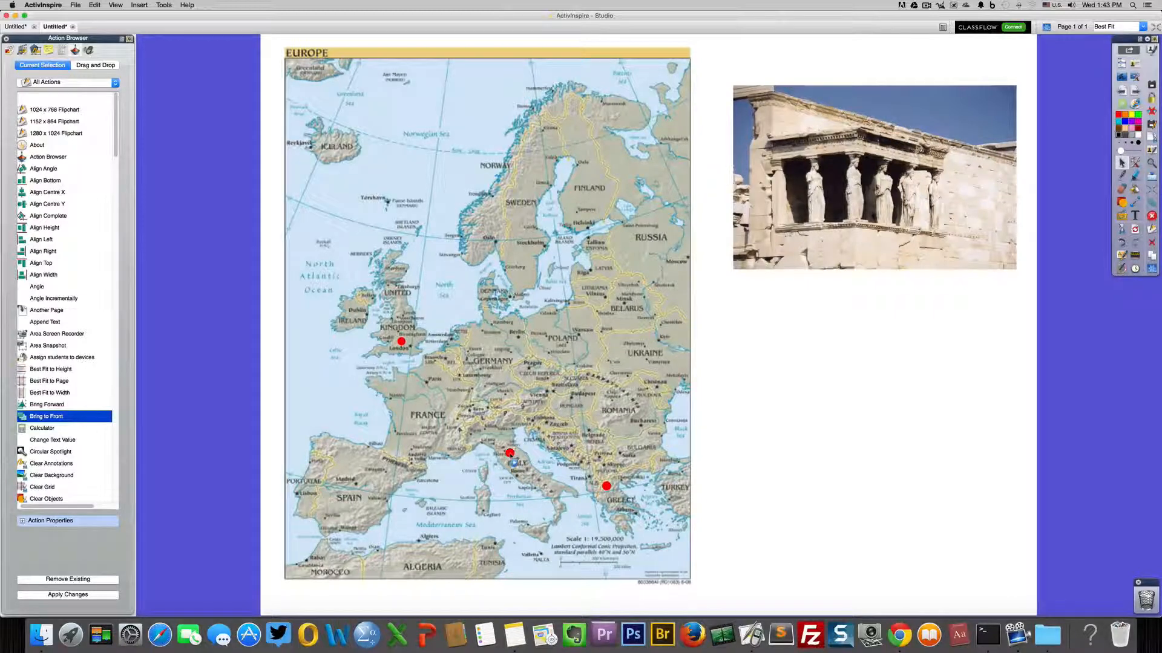
{"action": "left_click", "coordinate": [511, 455]}
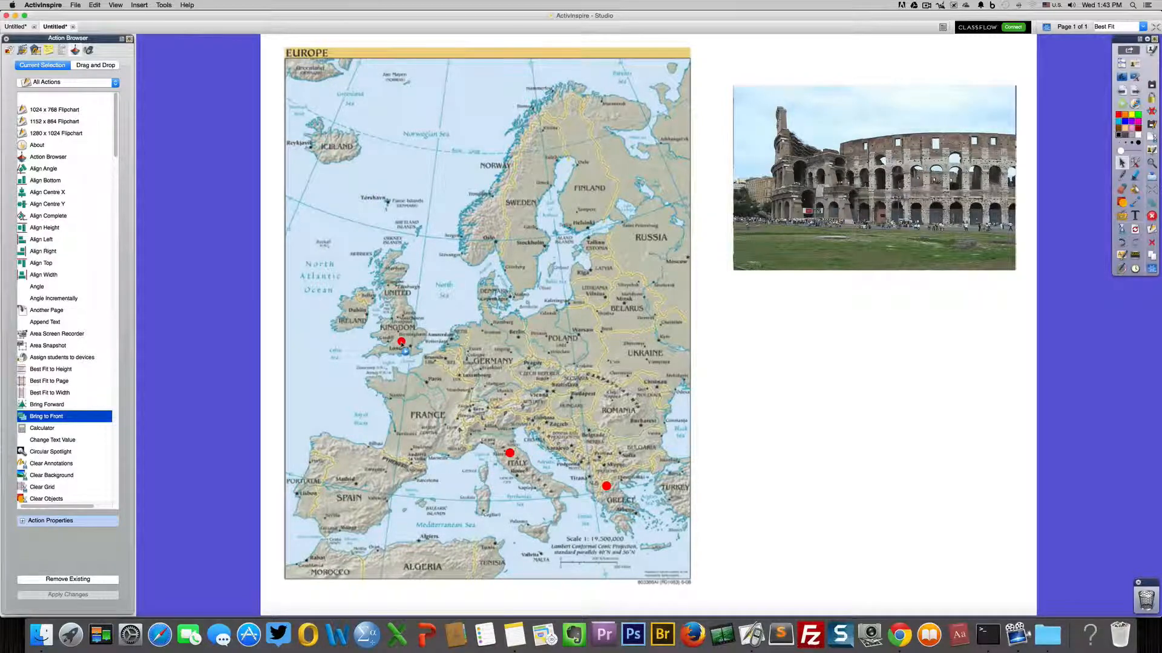
{"action": "left_click", "coordinate": [401, 342]}
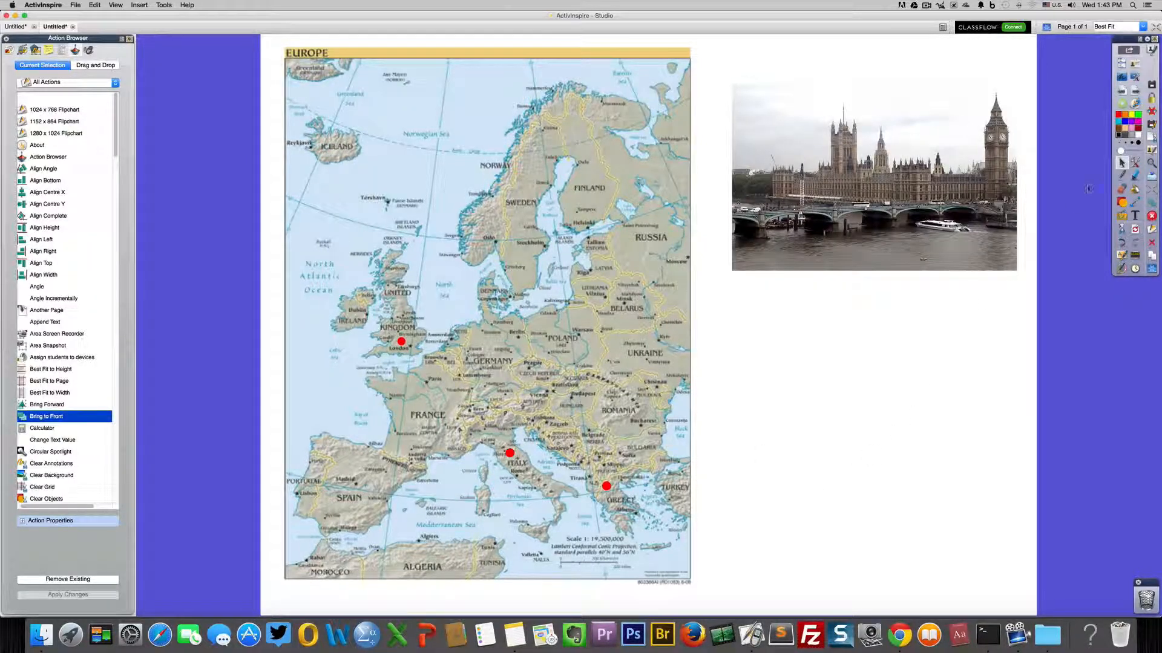
- Add a text label reading "Reset" in the empty area near the page's lower edge, beside the map
{"action": "left_click", "coordinate": [1135, 216]}
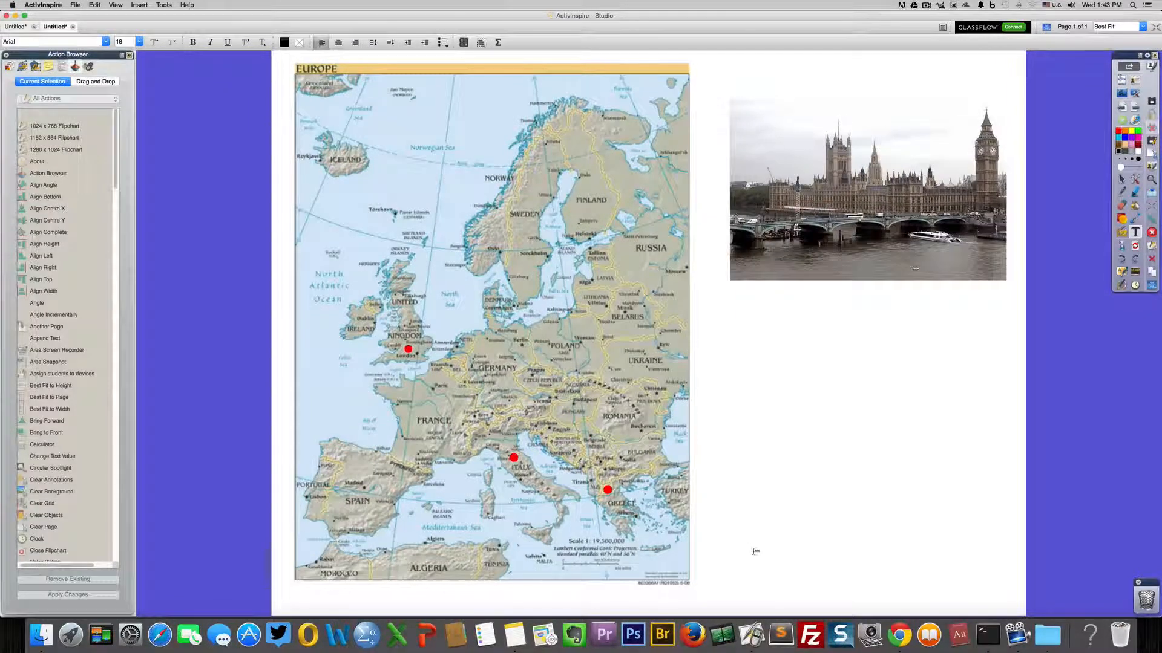
{"action": "left_click", "coordinate": [753, 551]}
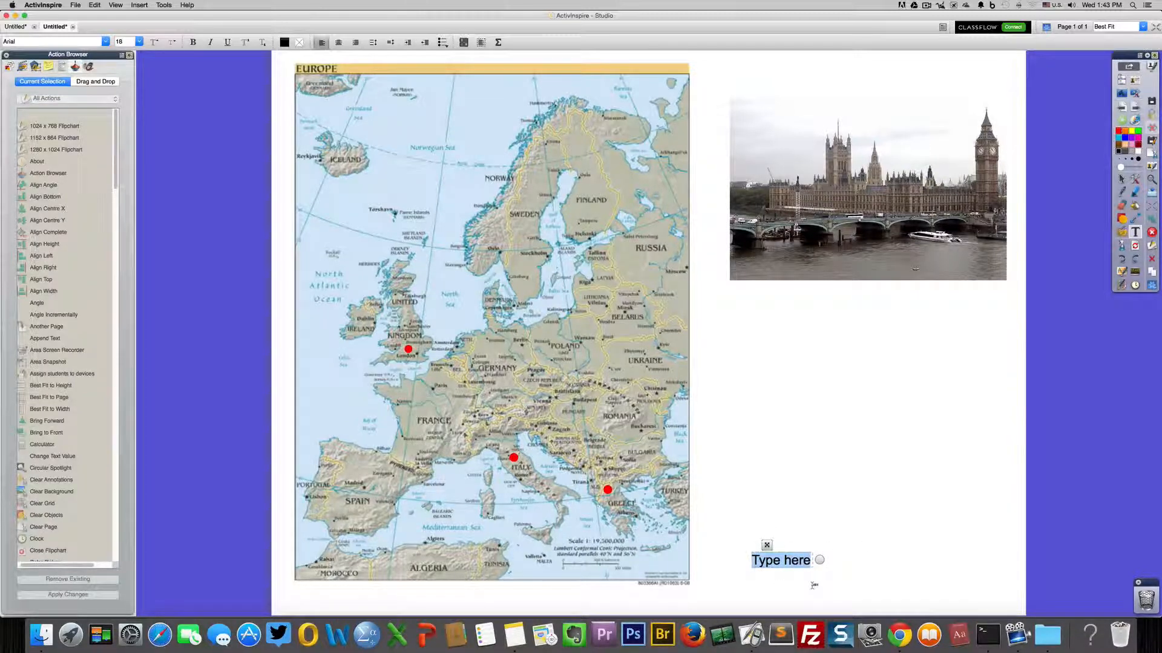
{"action": "type", "text": "Reset"}
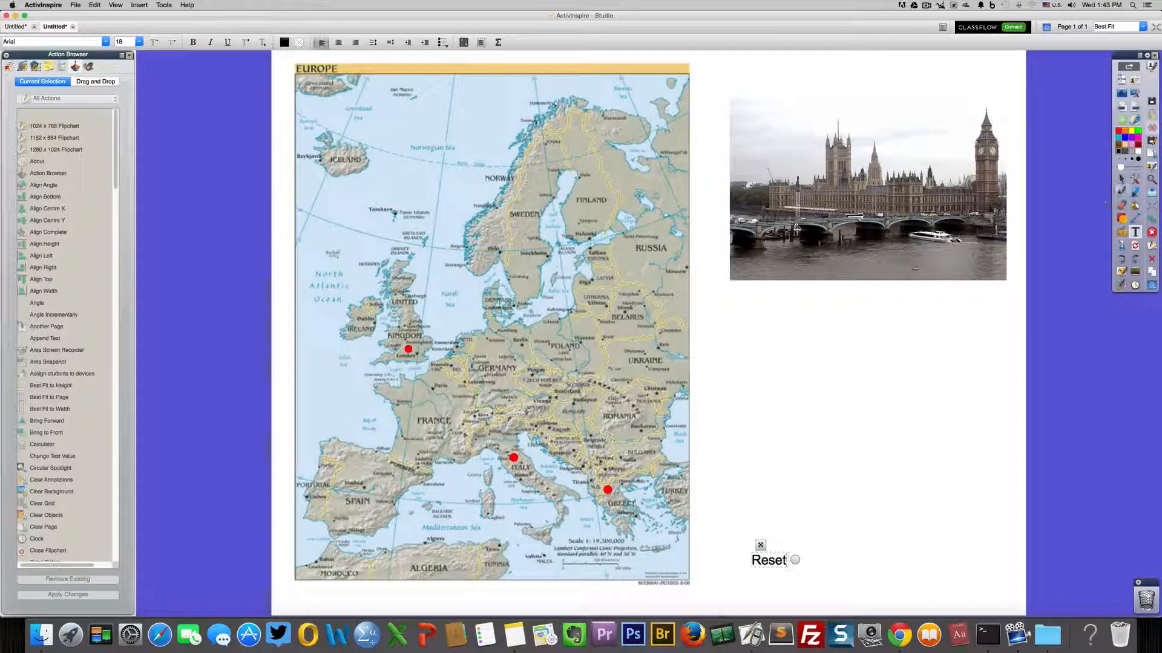
{"action": "left_click", "coordinate": [1121, 179]}
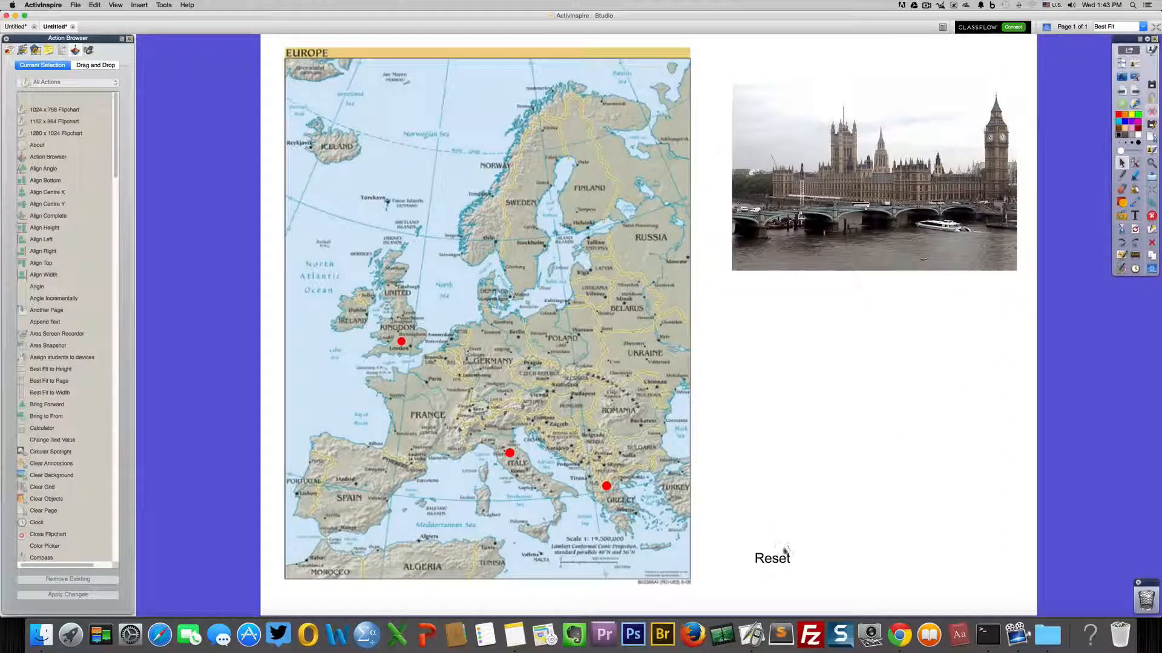
- Assign the Bring to Front action to the Reset label with the white rectangle Shape1 as its target
{"action": "left_click", "coordinate": [778, 563]}
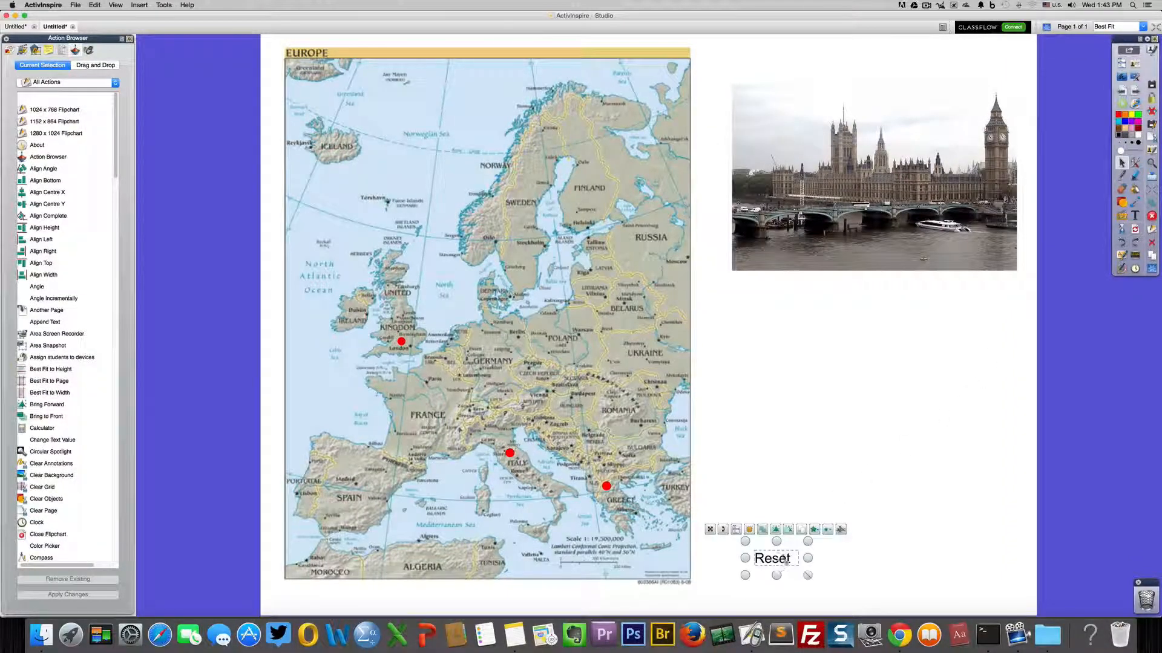
{"action": "left_click", "coordinate": [40, 416]}
{"action": "left_click", "coordinate": [114, 533]}
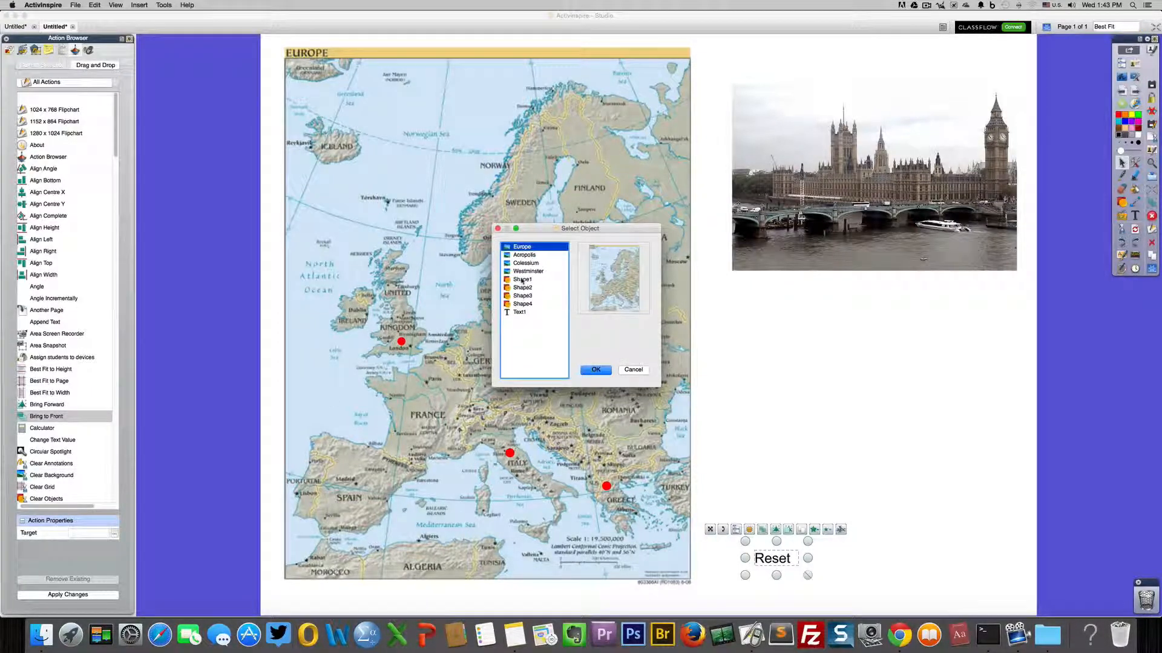
{"action": "left_click", "coordinate": [522, 280]}
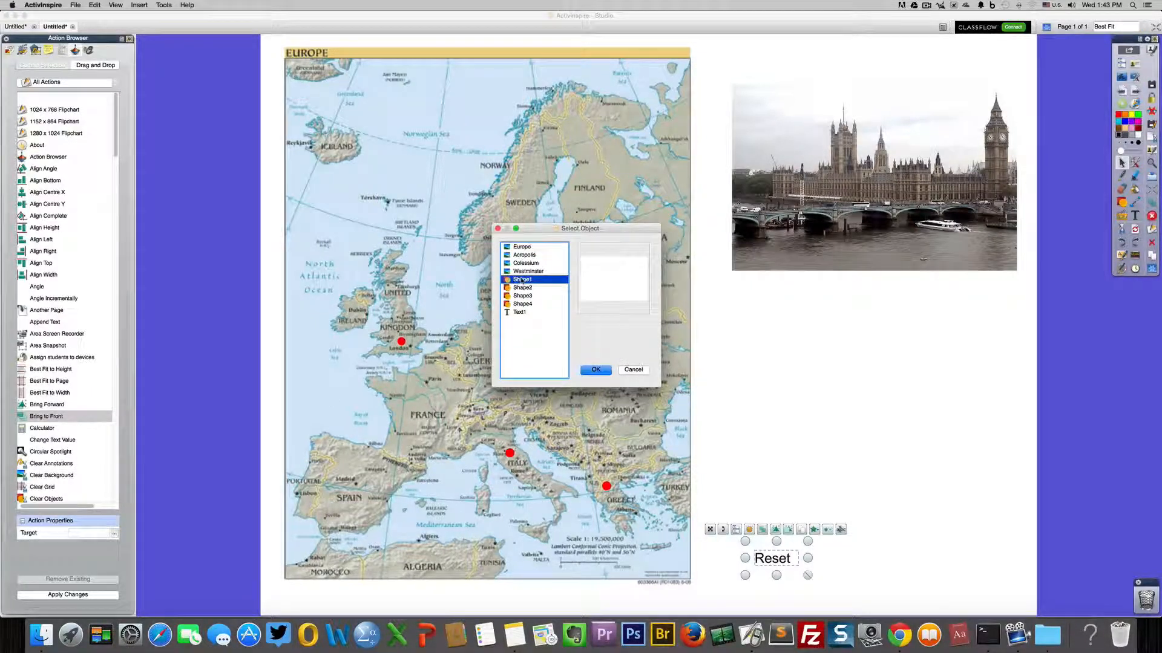
{"action": "left_click", "coordinate": [597, 372]}
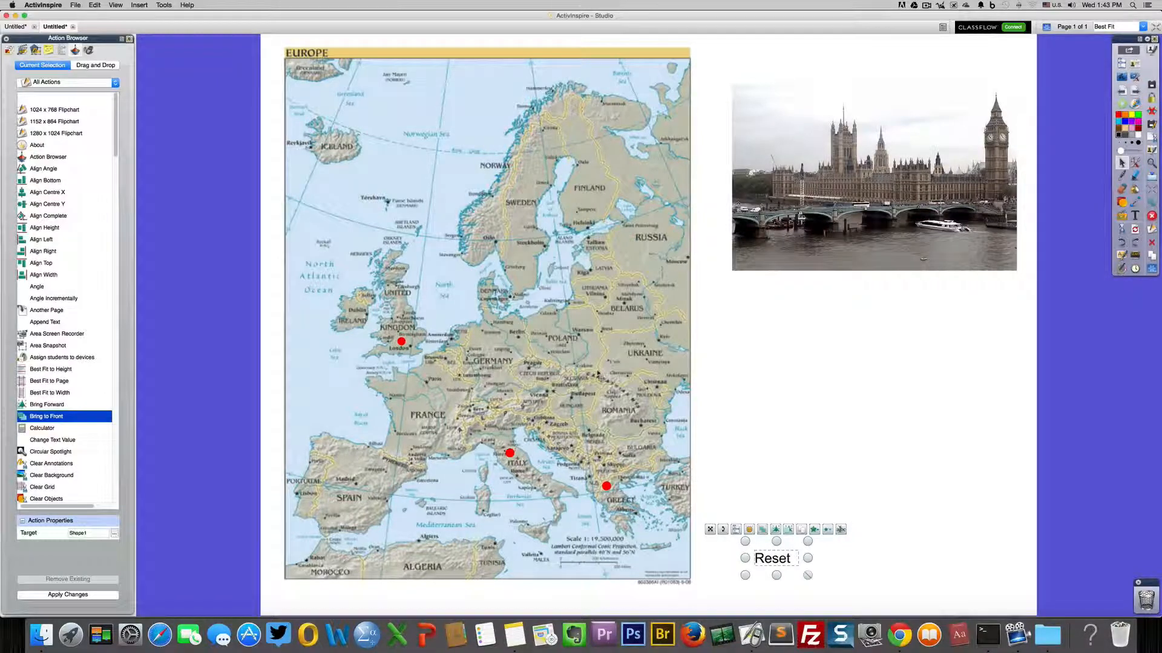
{"action": "left_click", "coordinate": [68, 594]}
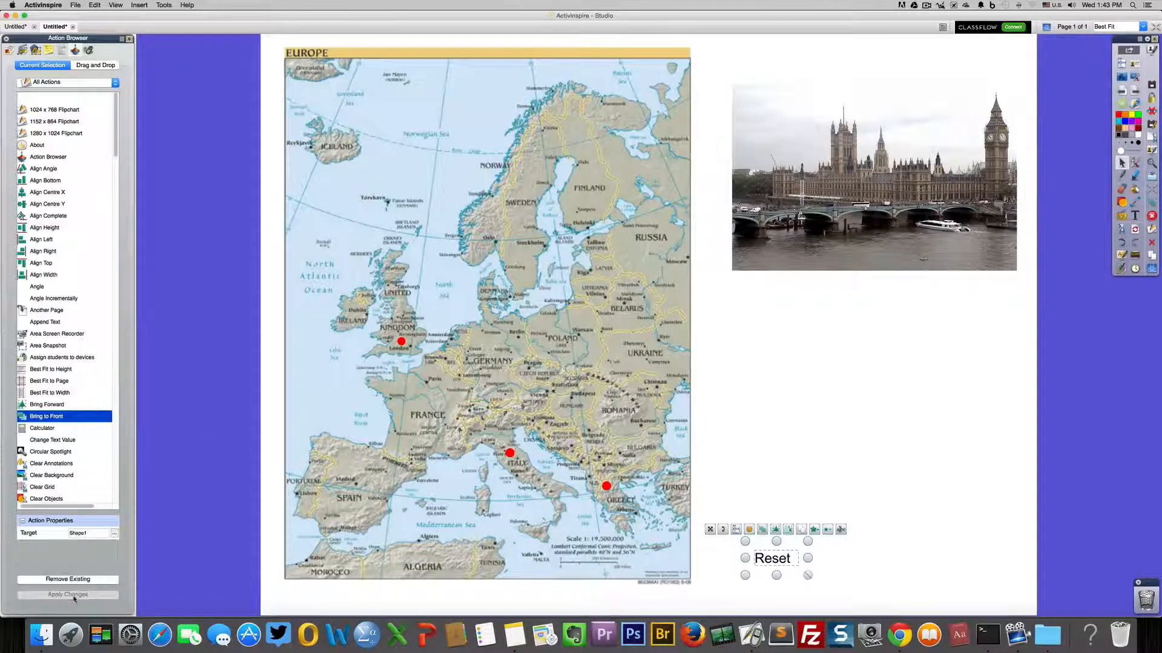
- Test the Reset label for hiding the pictures, followed by the Greece, Italy and United Kingdom markers for showing them again
{"action": "left_click", "coordinate": [774, 562]}
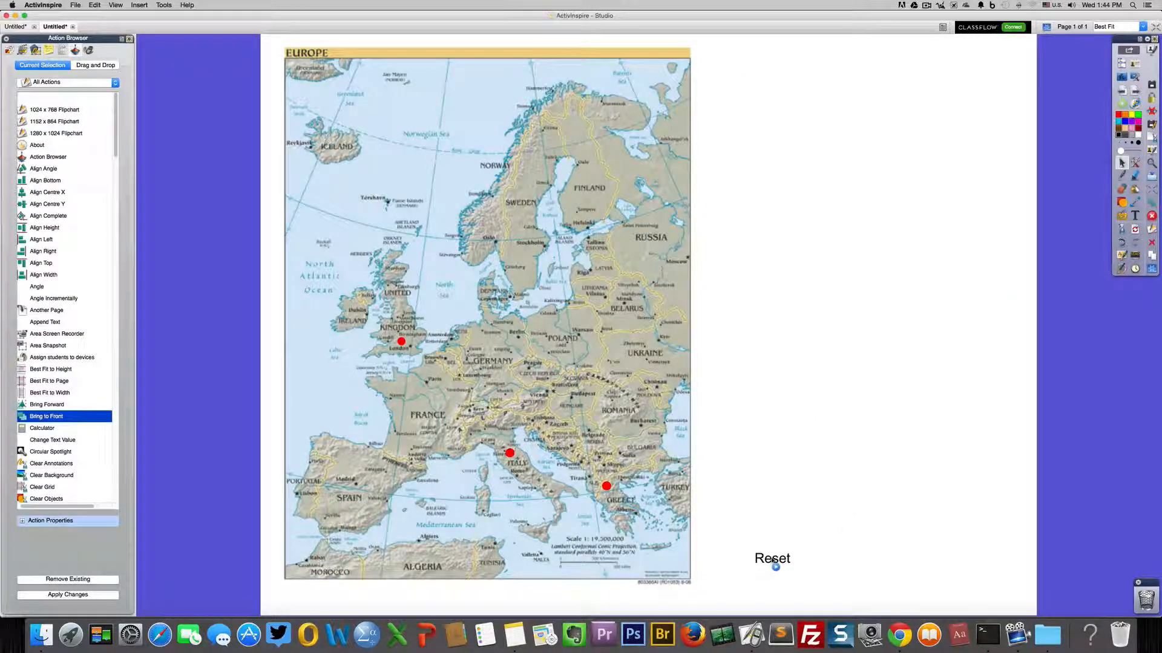
{"action": "left_click", "coordinate": [606, 486]}
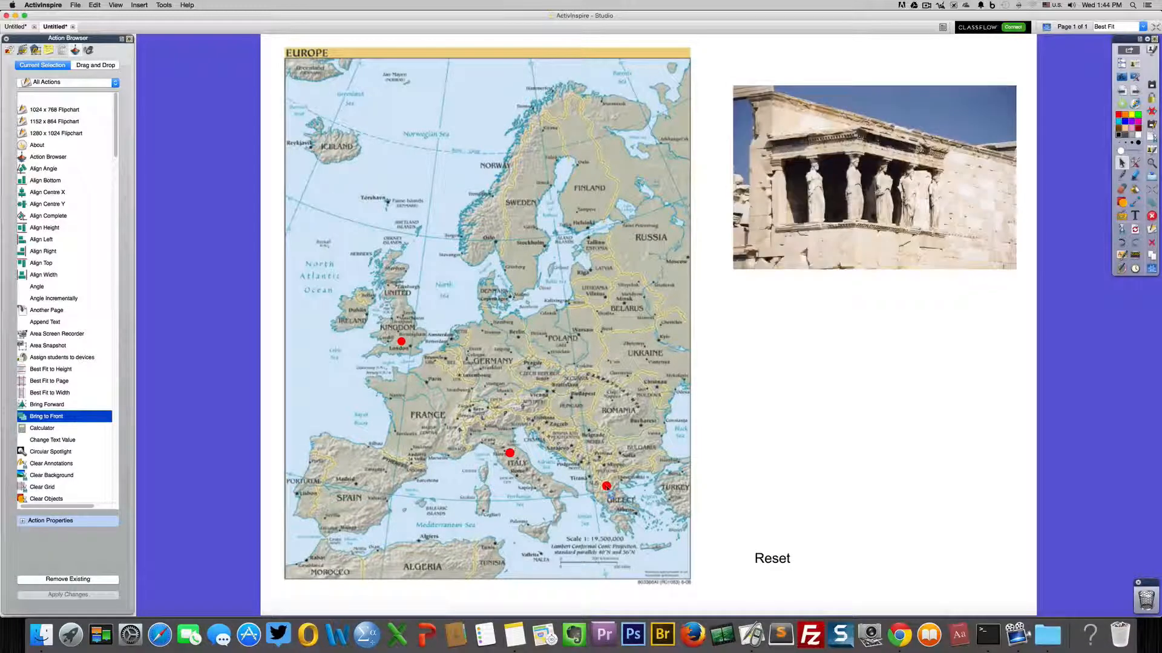
{"action": "left_click", "coordinate": [510, 453]}
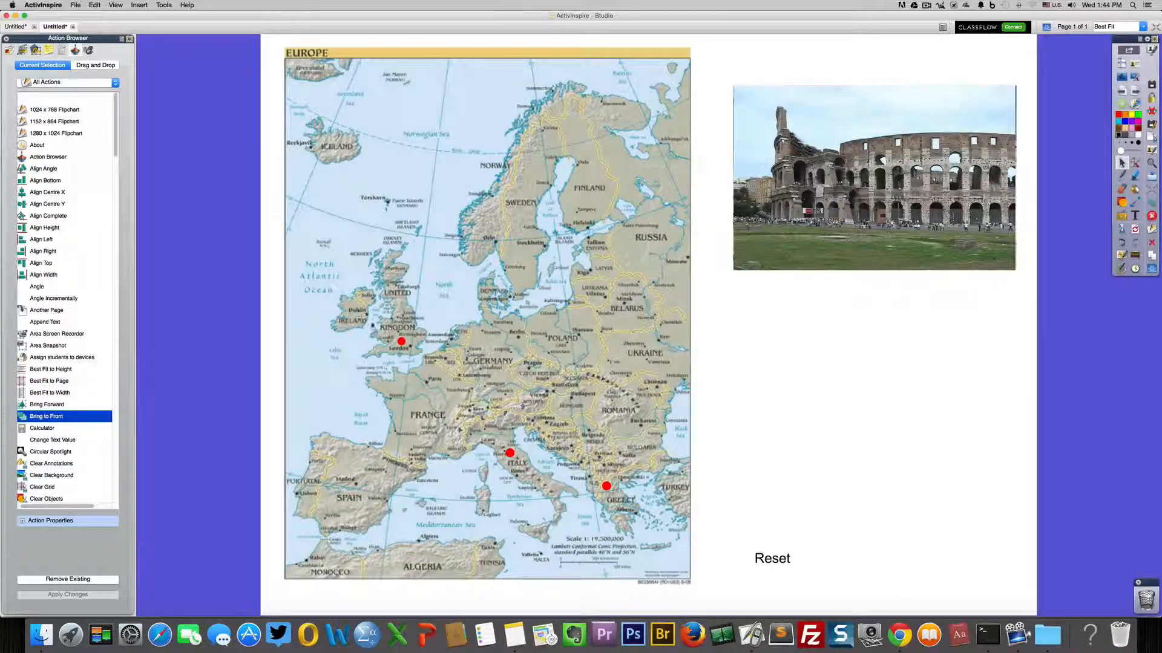
{"action": "left_click", "coordinate": [401, 342]}
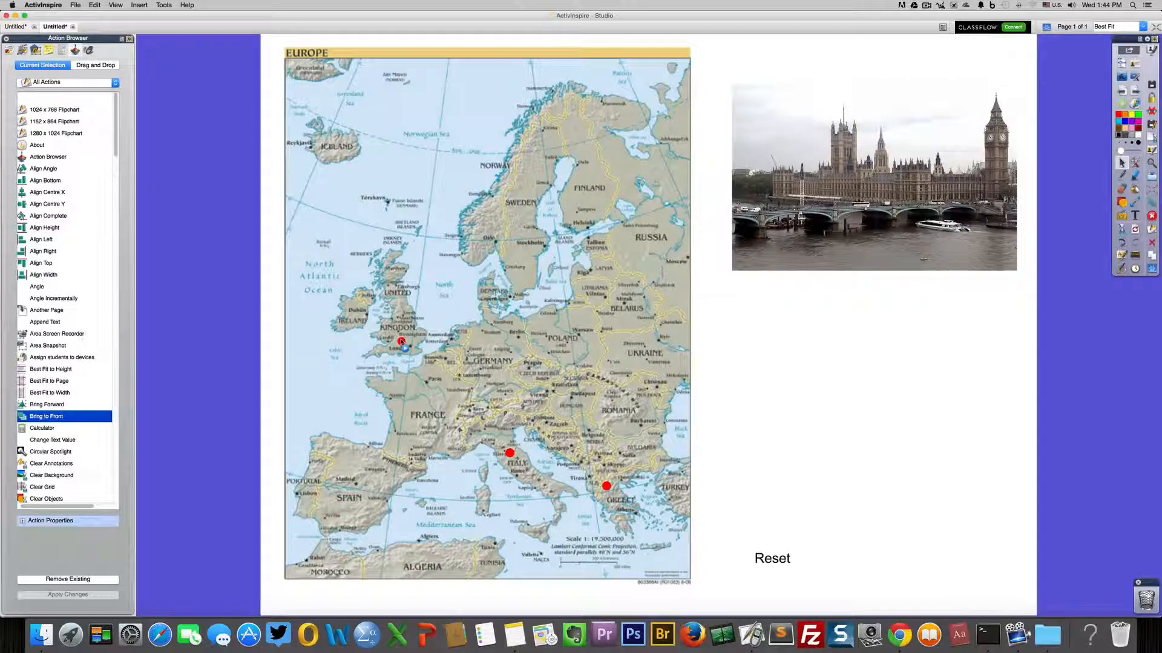